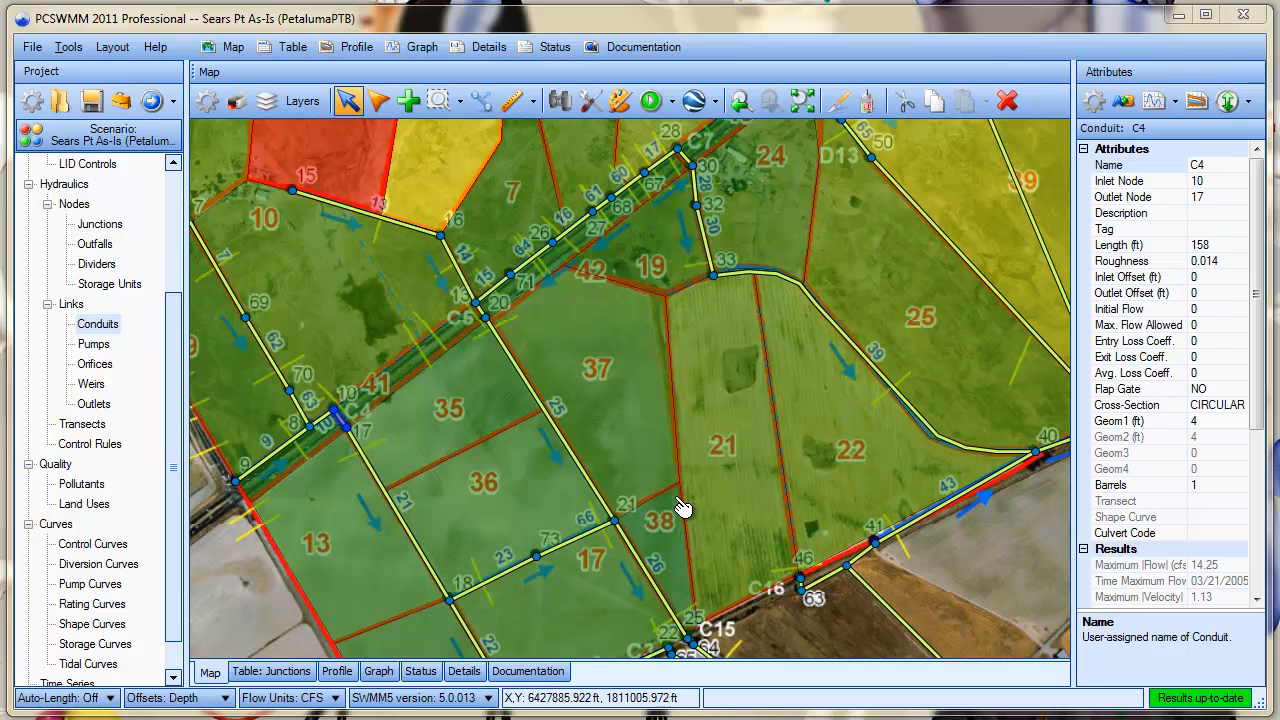
# View the flow time series graphs of conduits C5 and C4, and return to the map with nothing selected.
pyautogui.click(485, 316)
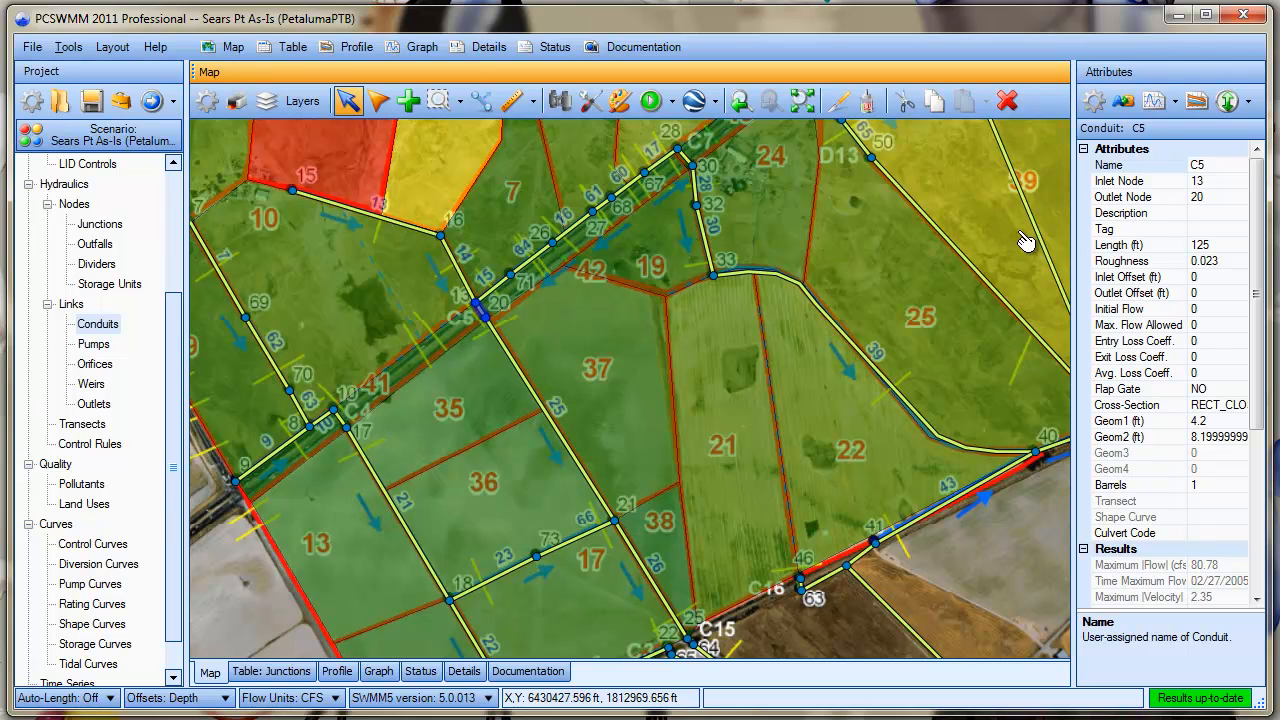
pyautogui.click(1153, 101)
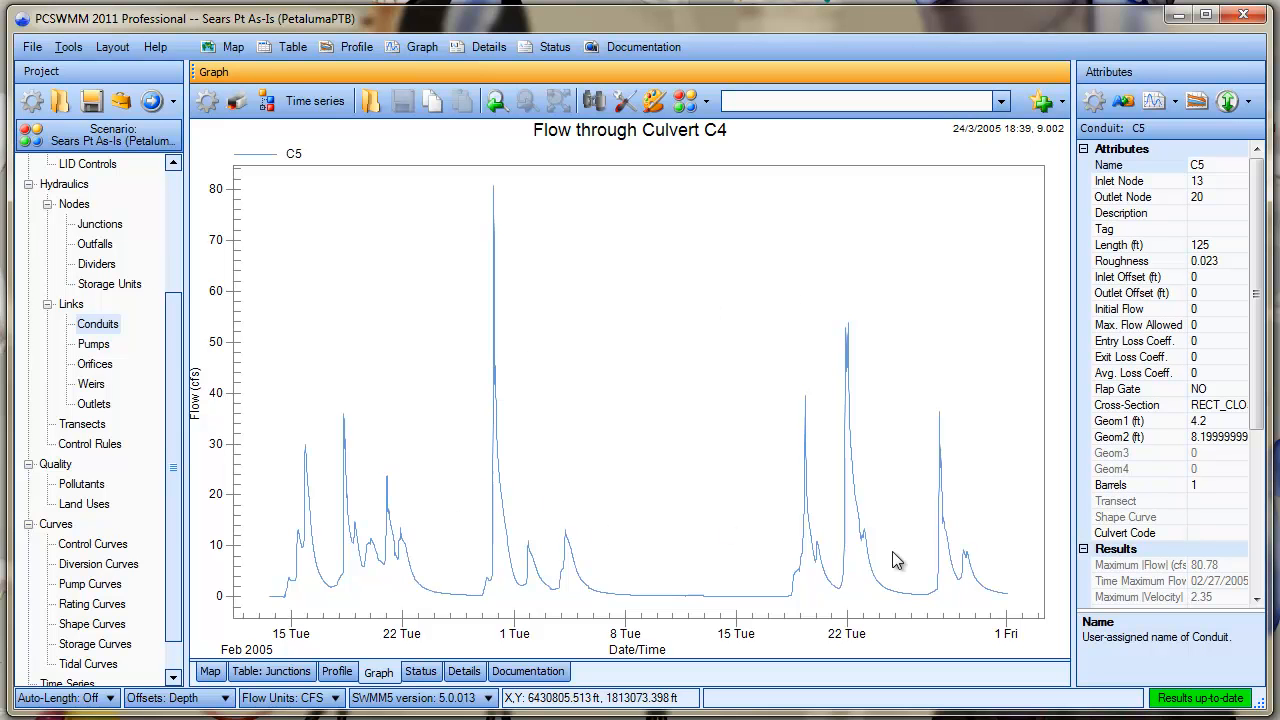
pyautogui.click(210, 671)
pyautogui.click(345, 428)
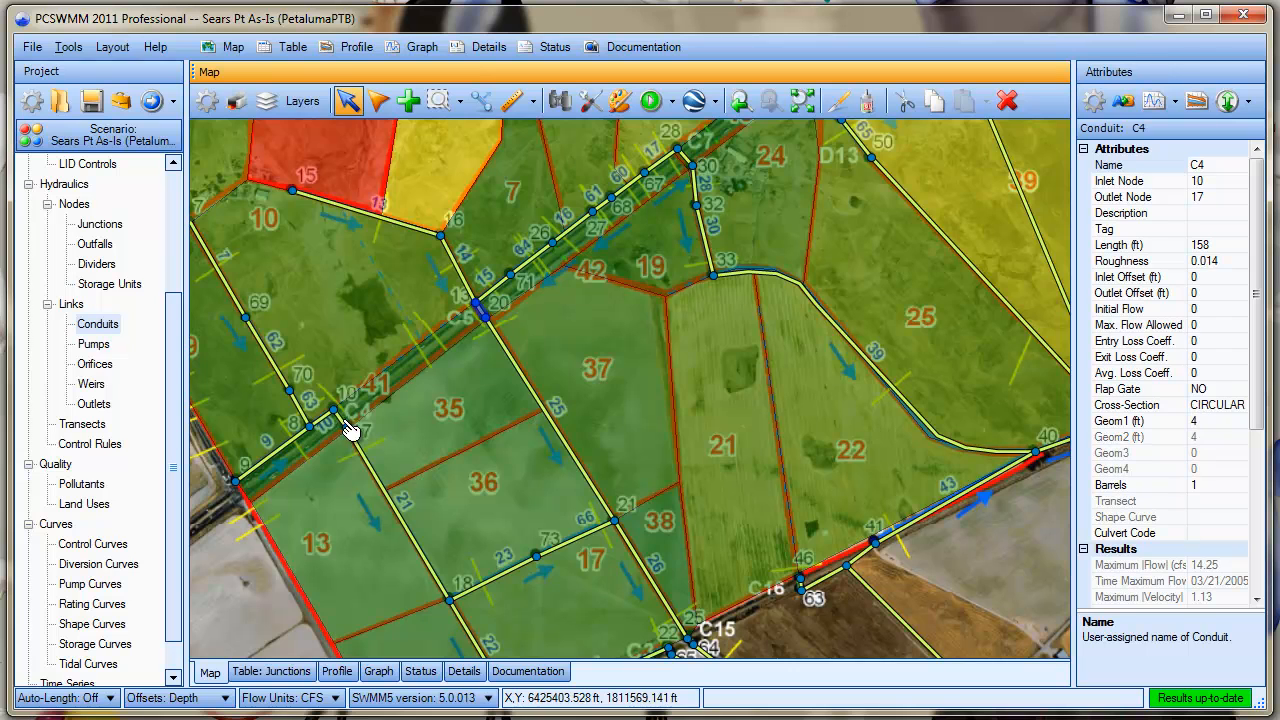
pyautogui.click(1135, 104)
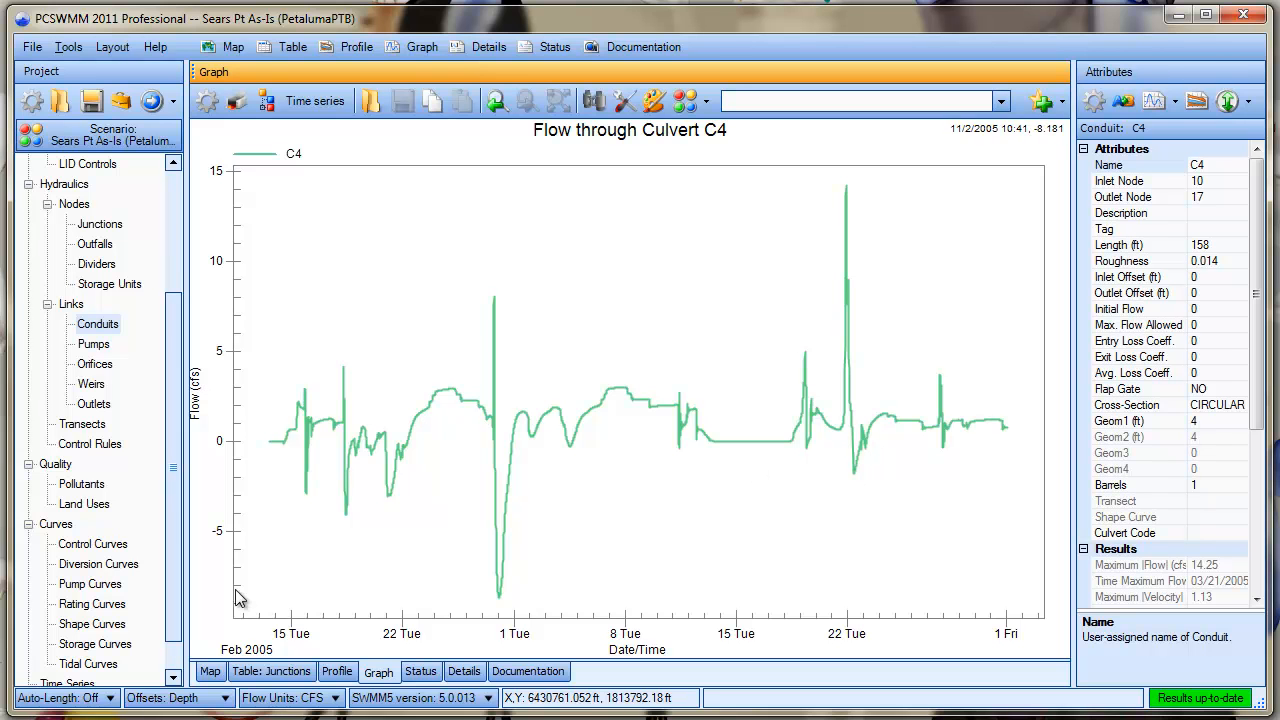
pyautogui.click(210, 672)
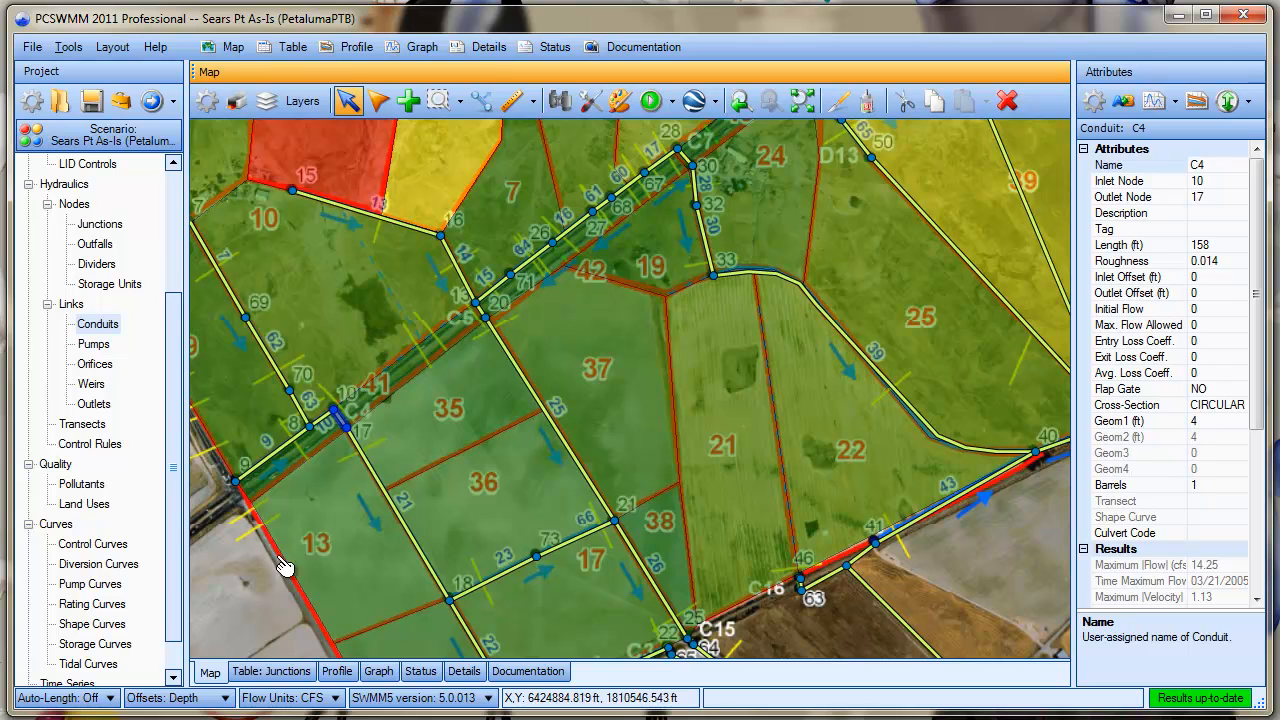
pyautogui.click(250, 584)
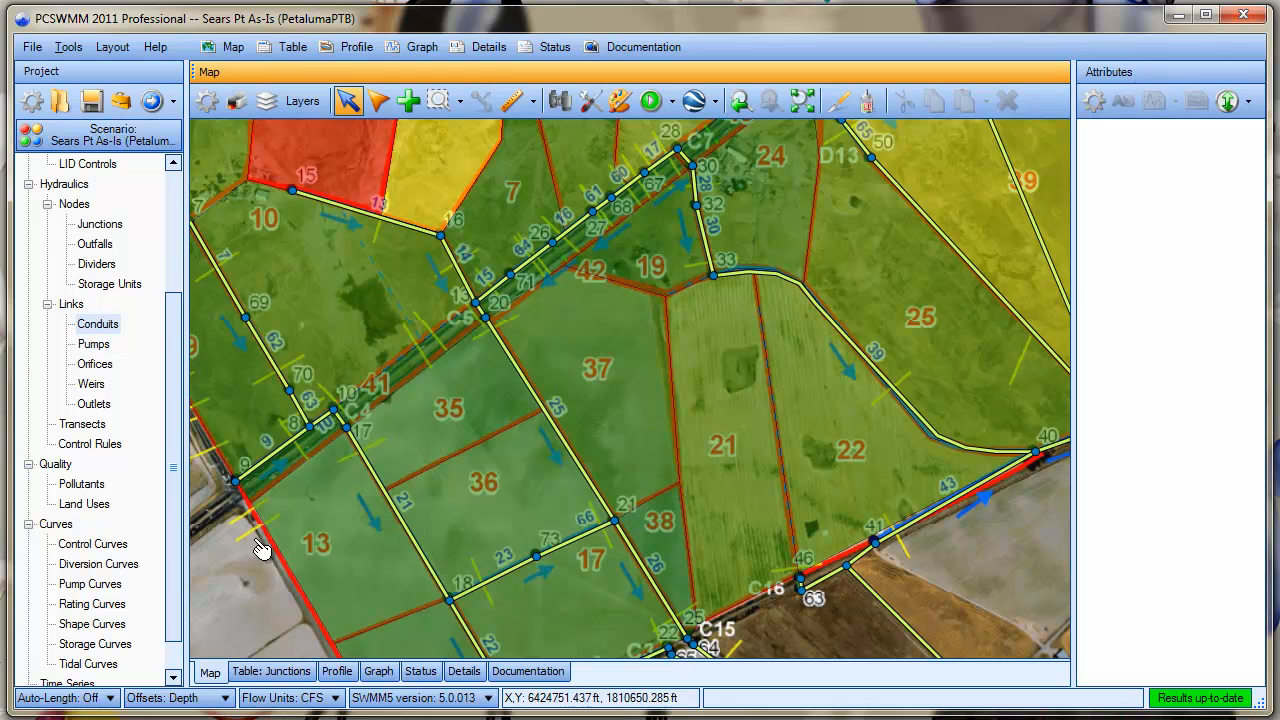
# Open the print preview of the map and create a new page from the Blank template.
pyautogui.click(237, 102)
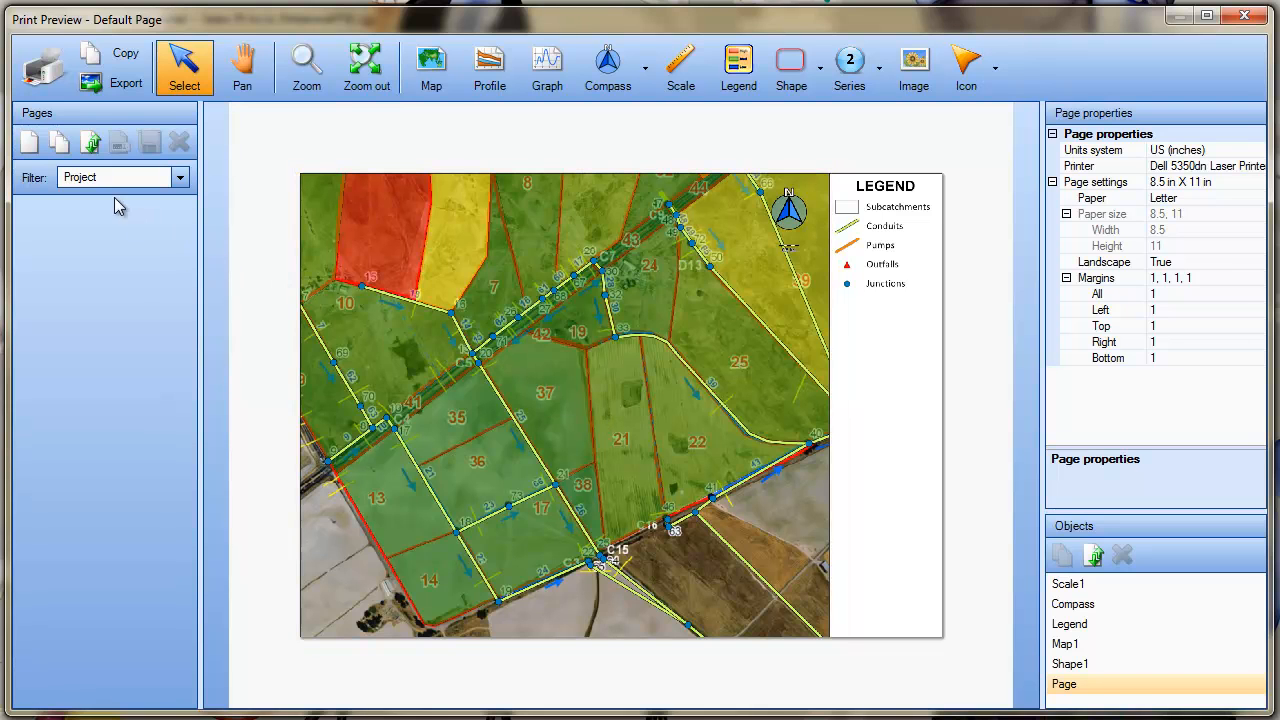
pyautogui.click(30, 145)
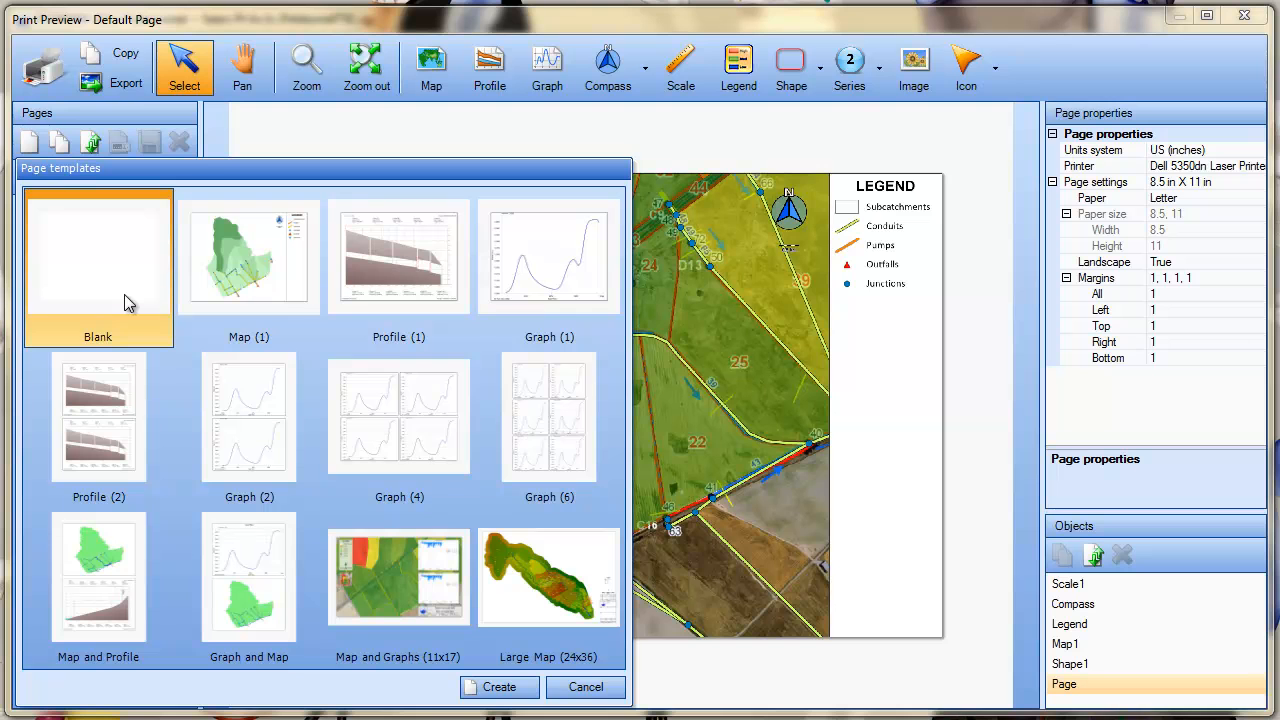
pyautogui.click(500, 687)
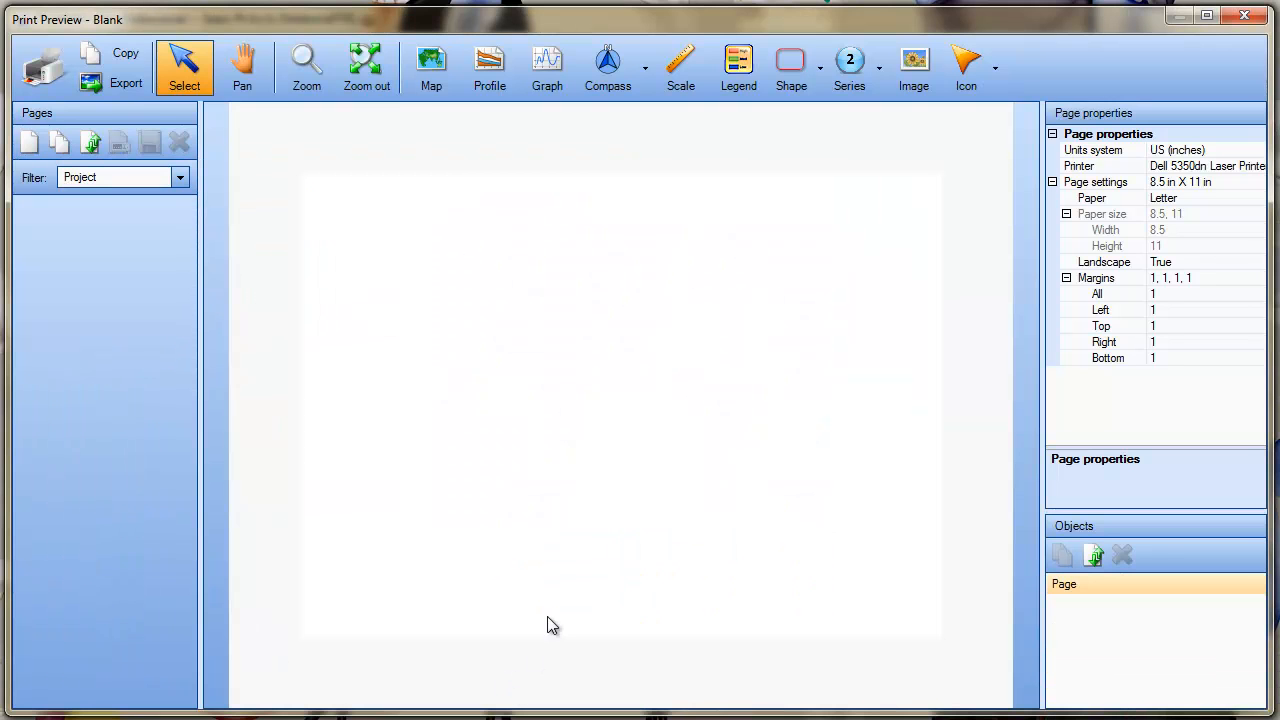
# Set the page's printer to the HP Plotter (Designjet 110plus nr) and its paper to ANSI B.
pyautogui.click(1160, 166)
pyautogui.click(1258, 168)
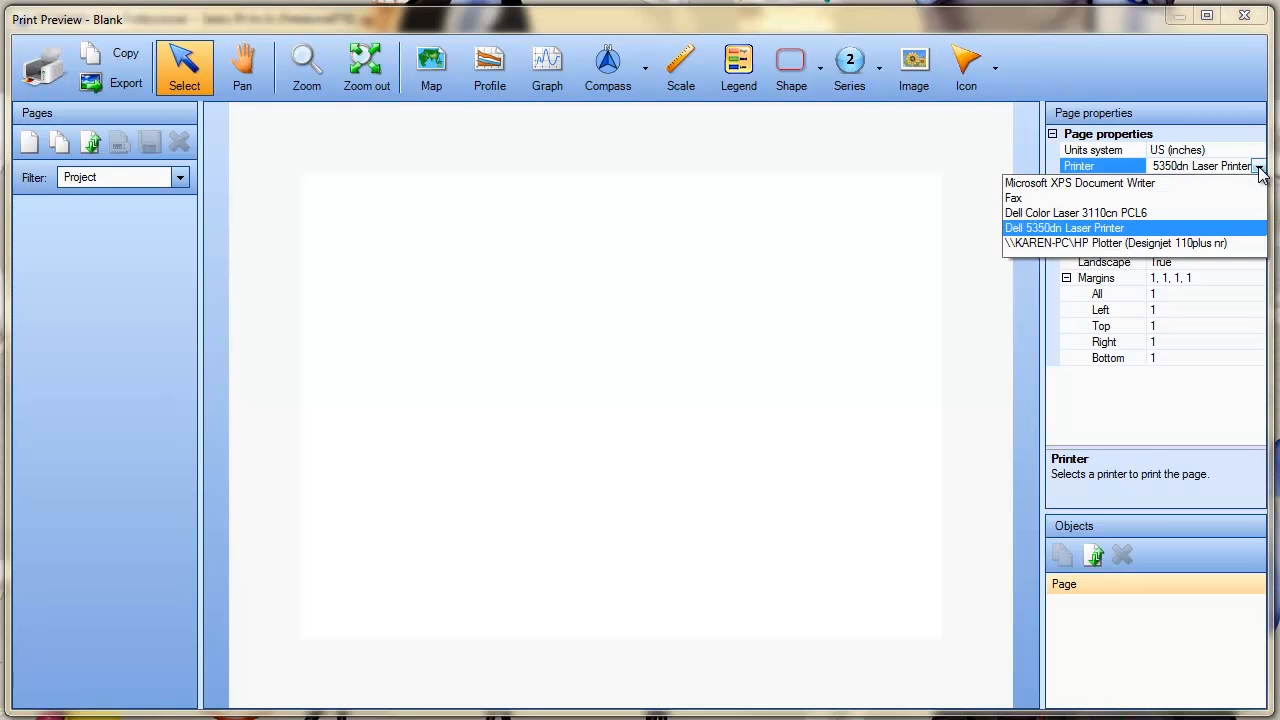
pyautogui.click(1140, 244)
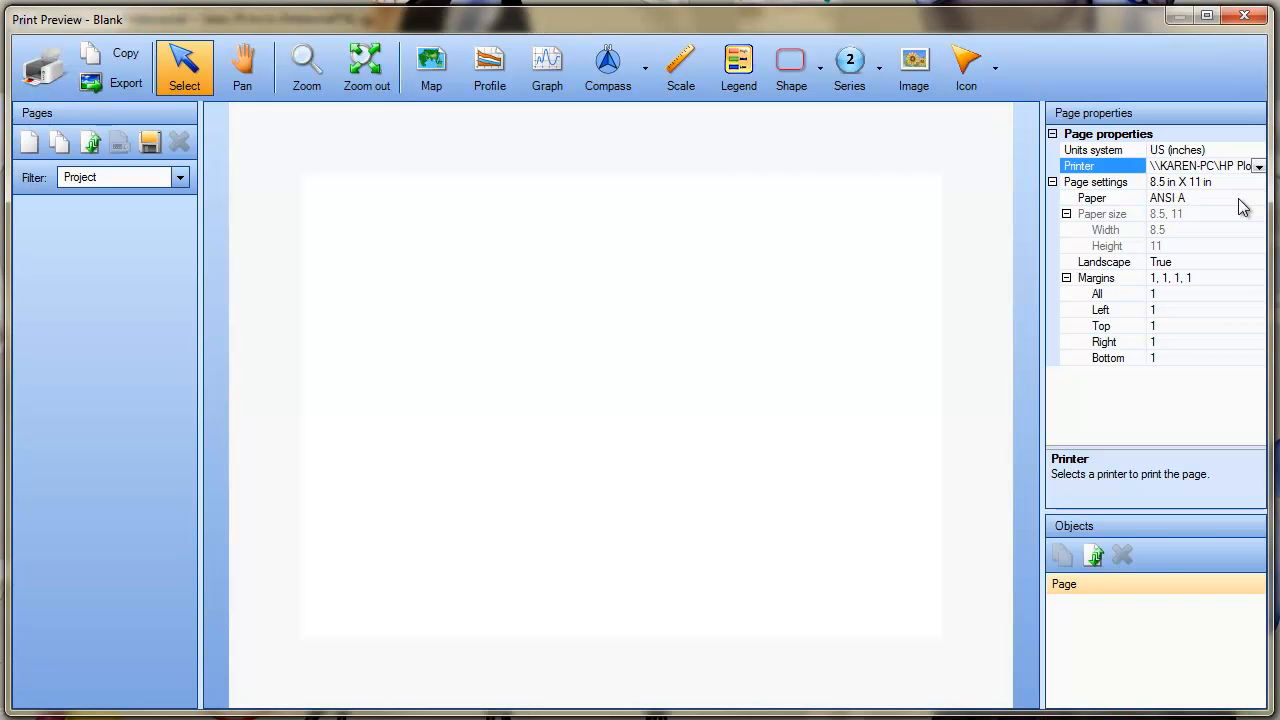
pyautogui.click(1240, 198)
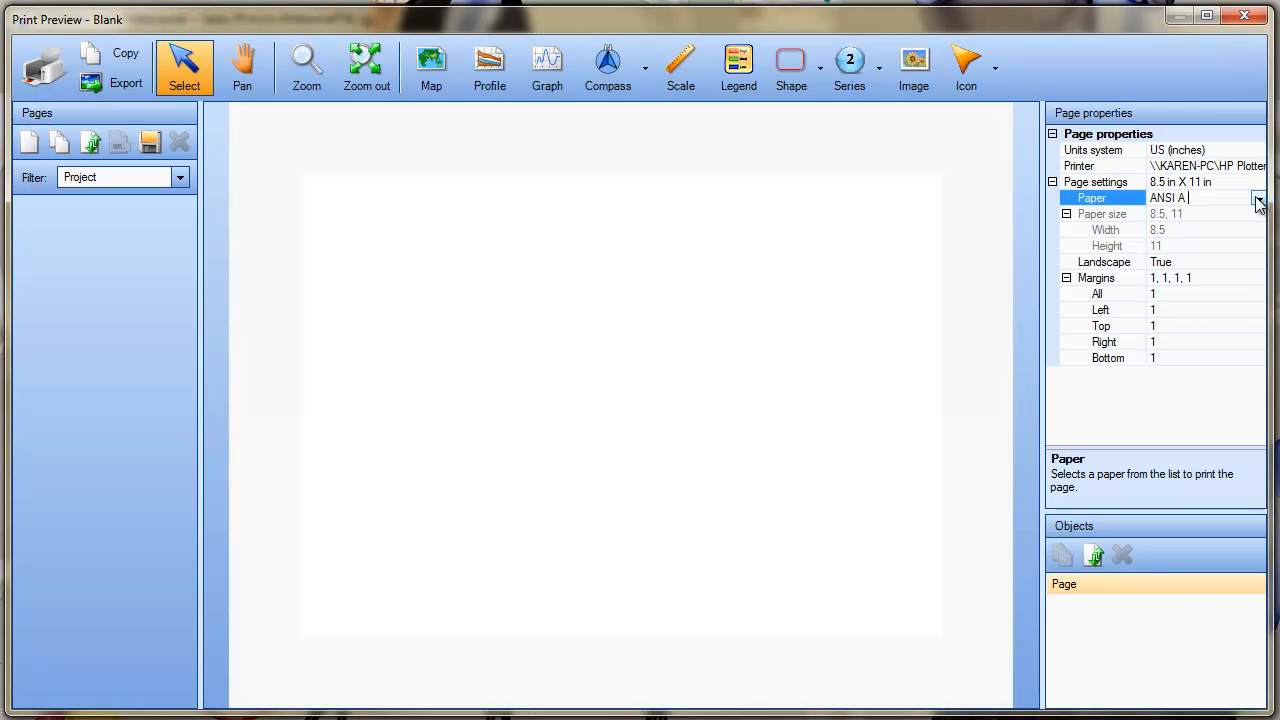
pyautogui.click(1258, 199)
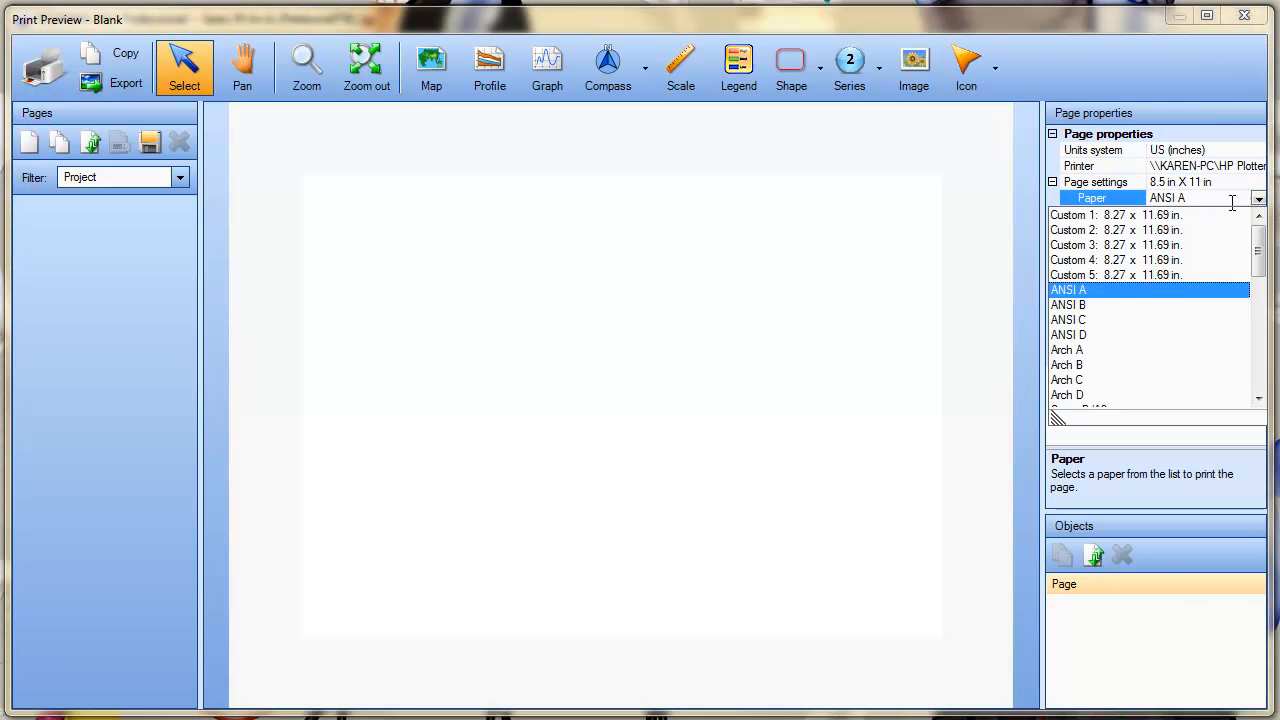
pyautogui.click(1094, 305)
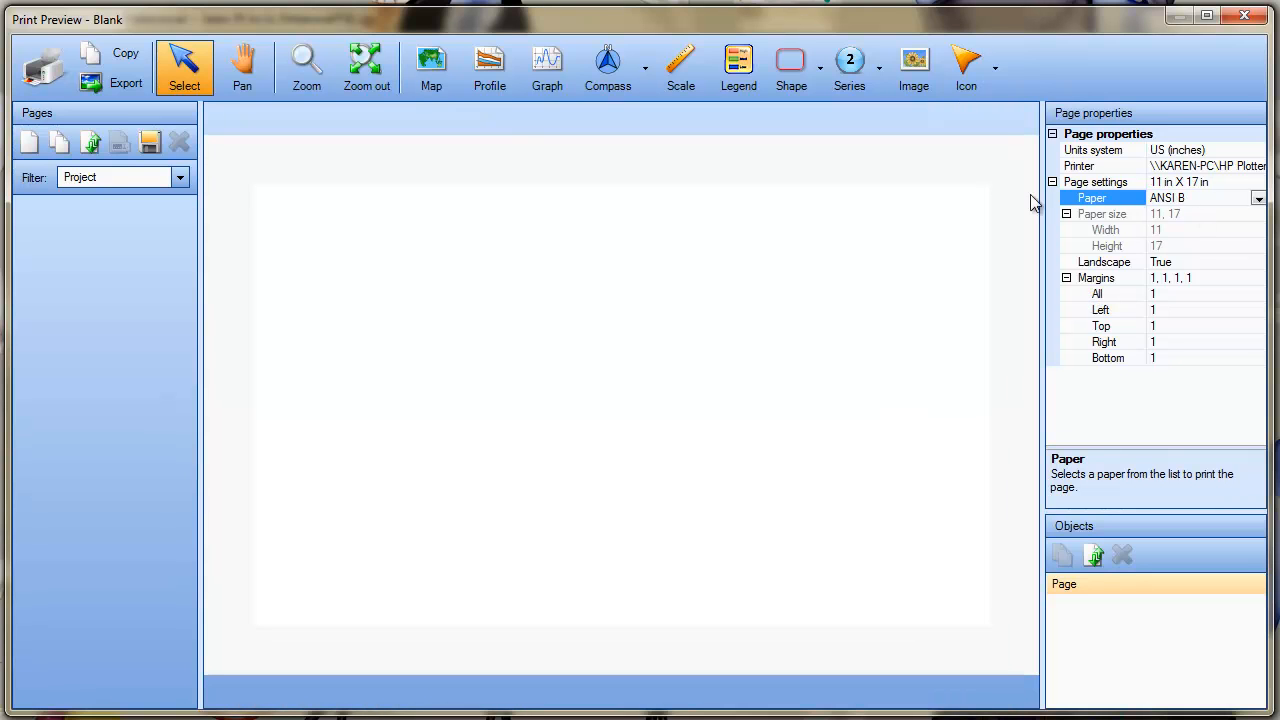
pyautogui.click(733, 220)
# Insert a map on the page and enlarge it to 15 by 9 in so it fills the printable area.
pyautogui.click(431, 68)
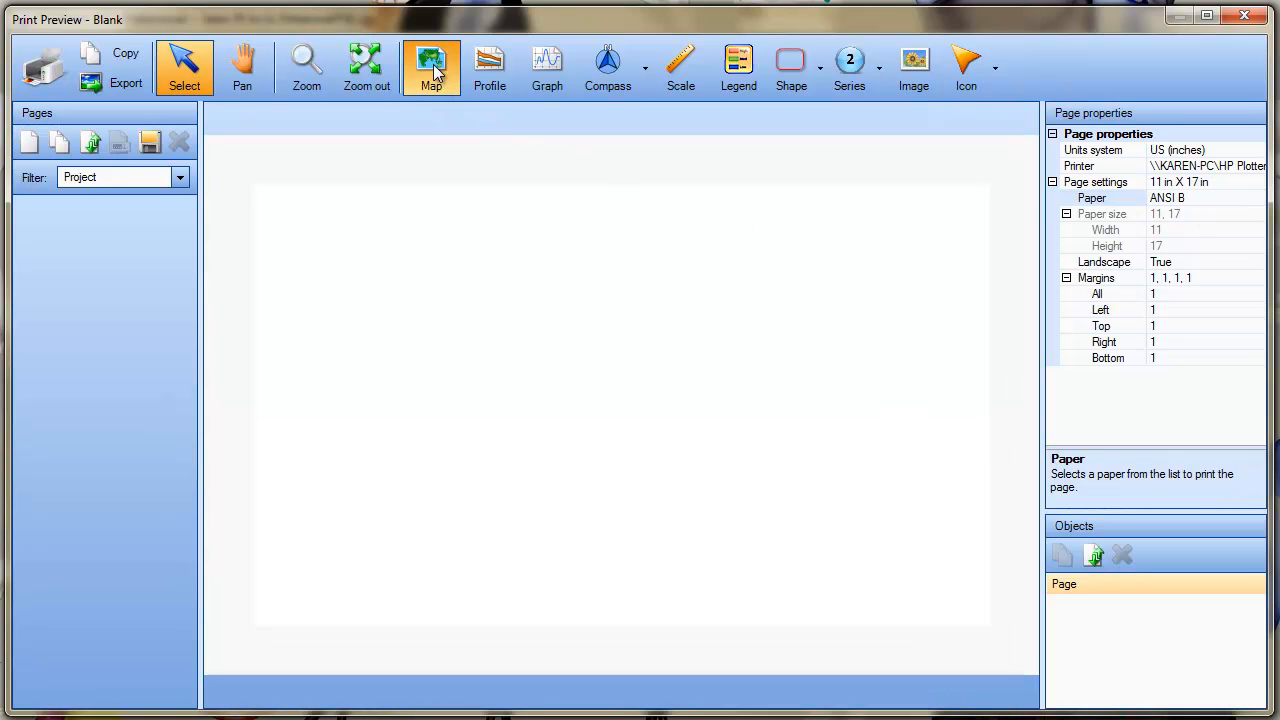
pyautogui.moveTo(288, 219); pyautogui.dragTo(736, 521)
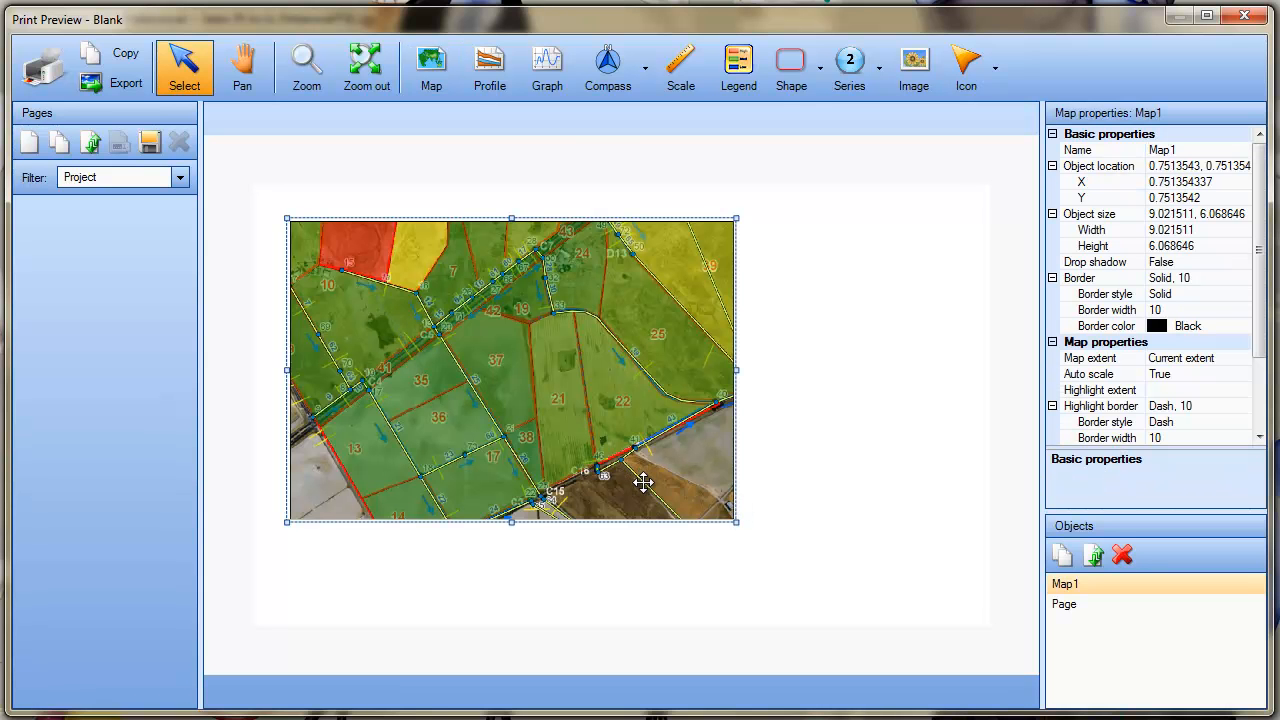
pyautogui.moveTo(643, 483); pyautogui.dragTo(578, 437)
pyautogui.moveTo(698, 483); pyautogui.dragTo(1038, 675)
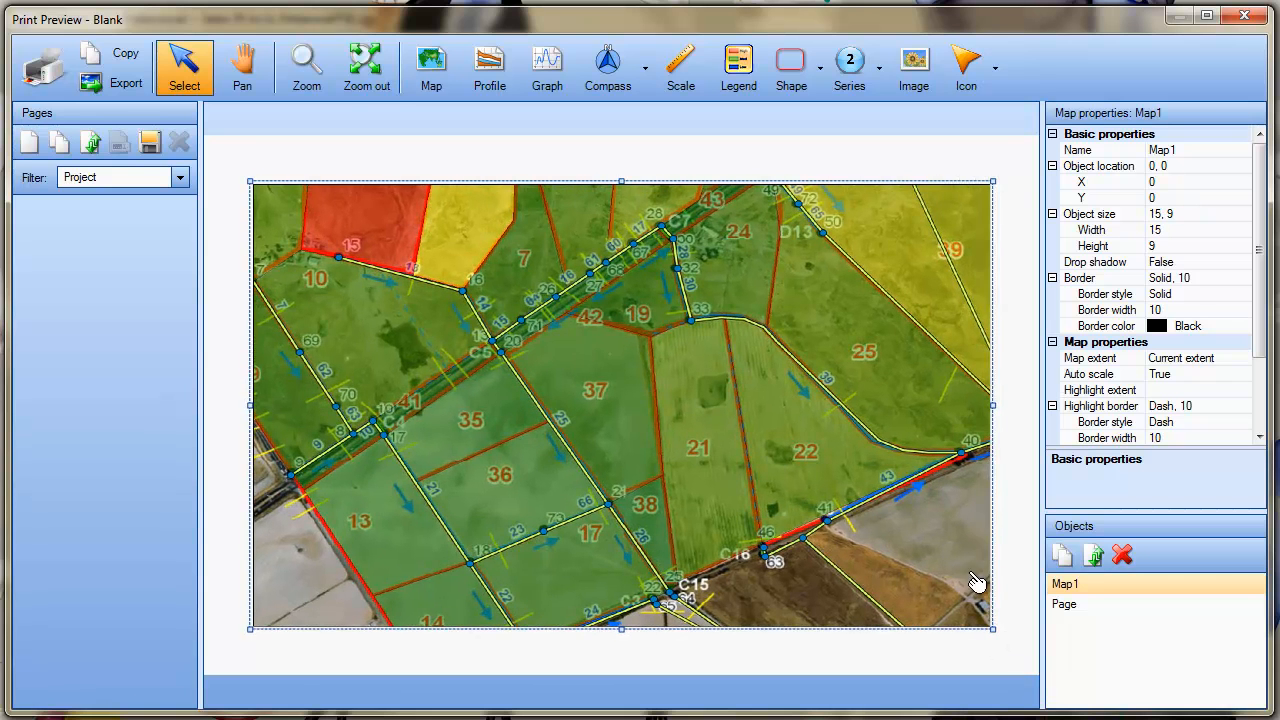
pyautogui.click(705, 160)
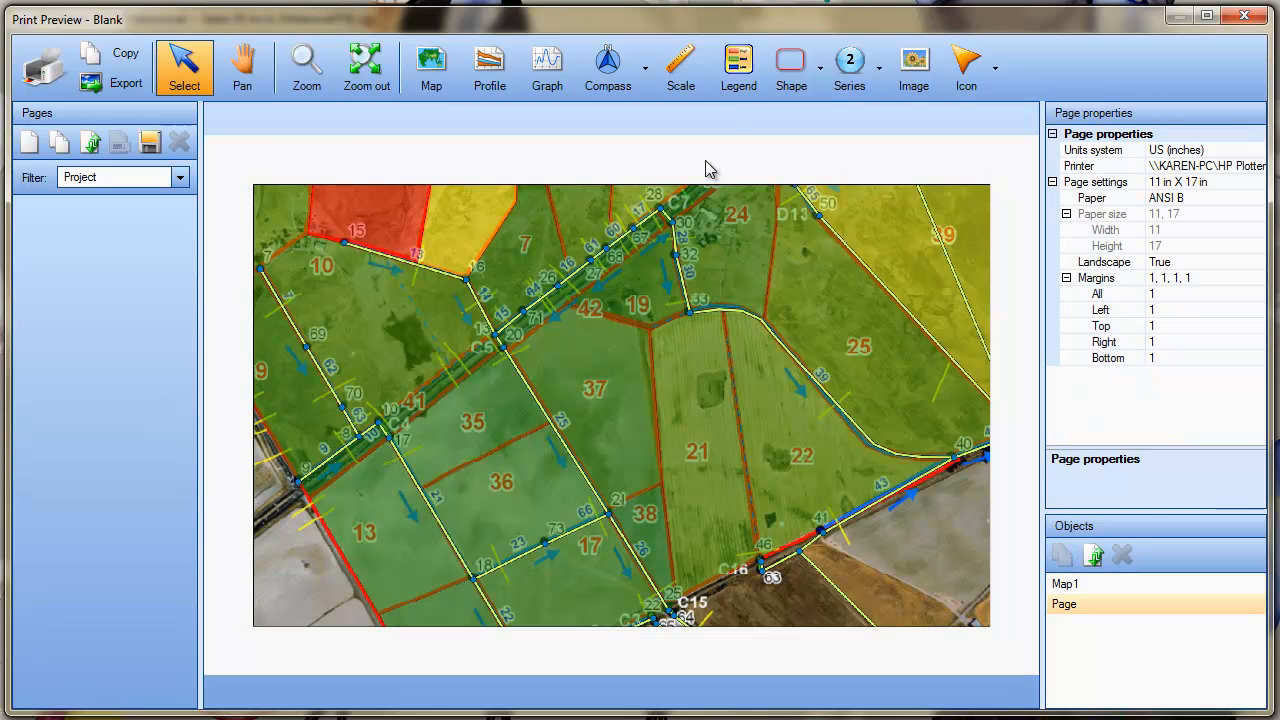
# Add a legend about 1.87 by 3.99 in over the map's upper-right corner and make it semi-transparent.
pyautogui.click(752, 88)
pyautogui.moveTo(883, 213); pyautogui.dragTo(948, 354)
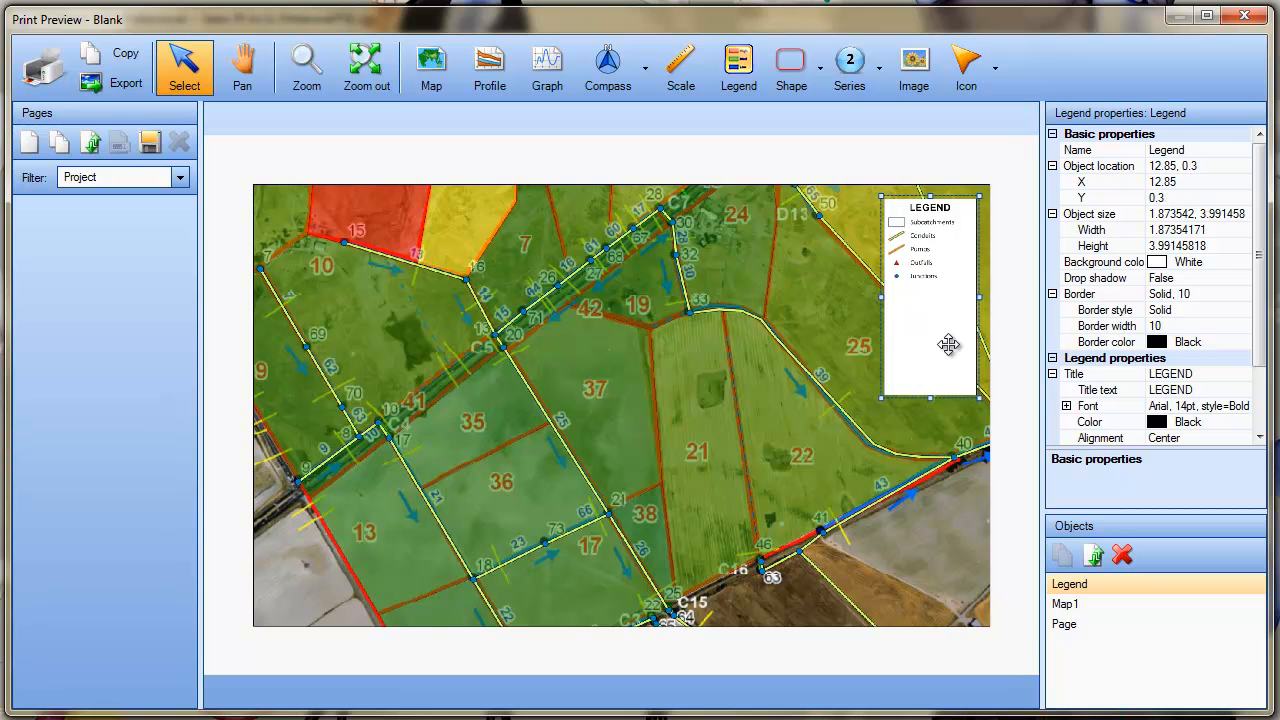
pyautogui.moveTo(1262, 352); pyautogui.dragTo(1261, 412)
pyautogui.doubleClick(1201, 390)
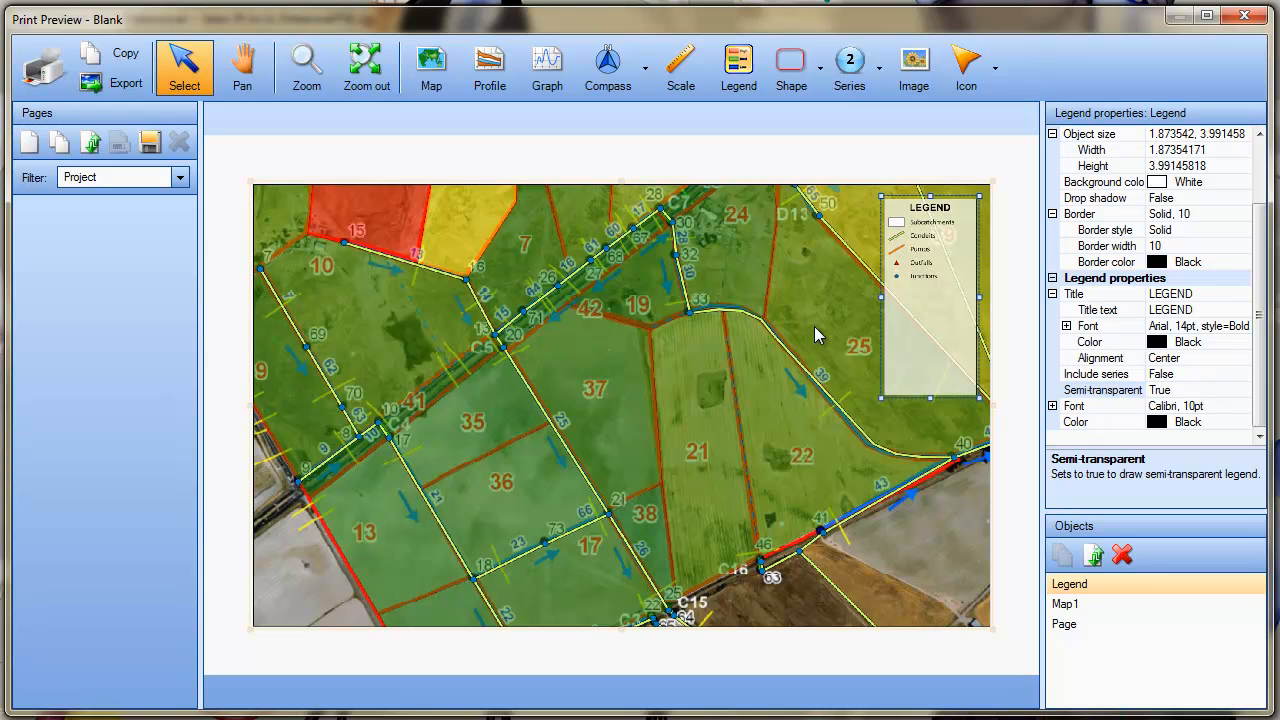
# Add a compass and a 1.87 by 0.37 in scale bar within the lower part of the legend.
pyautogui.click(608, 64)
pyautogui.moveTo(912, 325); pyautogui.dragTo(934, 349)
pyautogui.click(681, 65)
pyautogui.moveTo(924, 382); pyautogui.dragTo(882, 387)
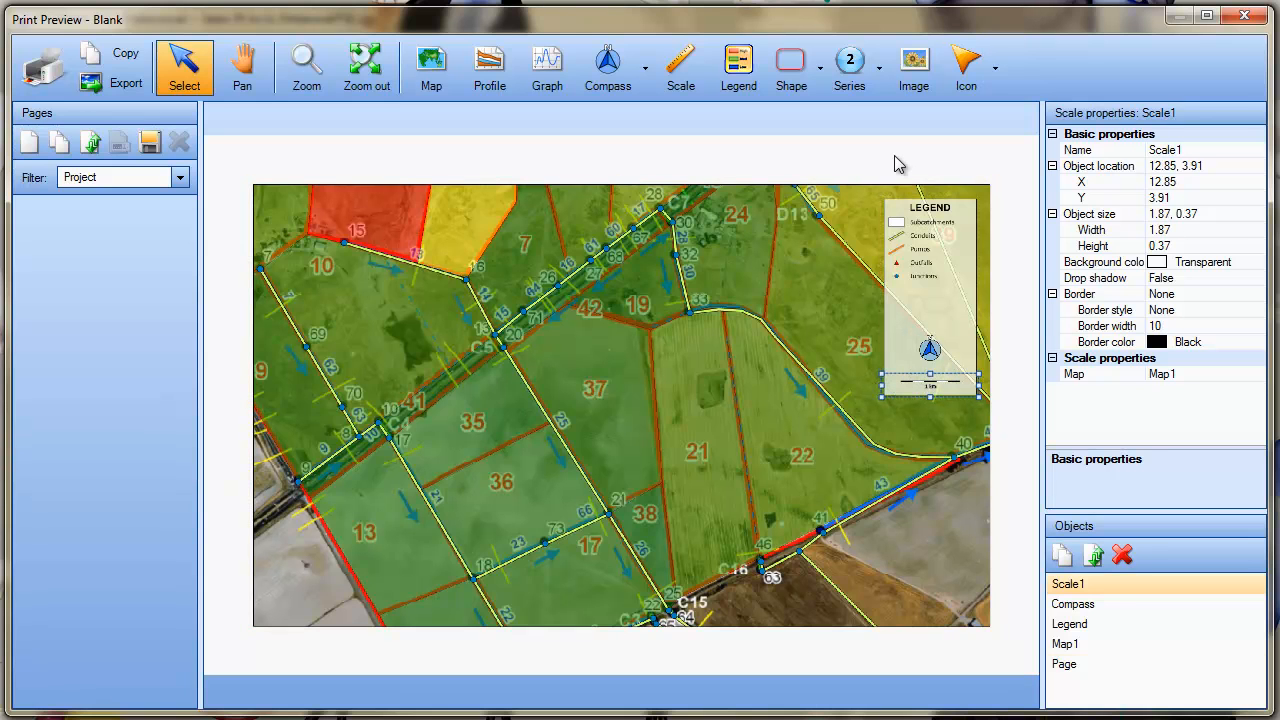
pyautogui.click(894, 163)
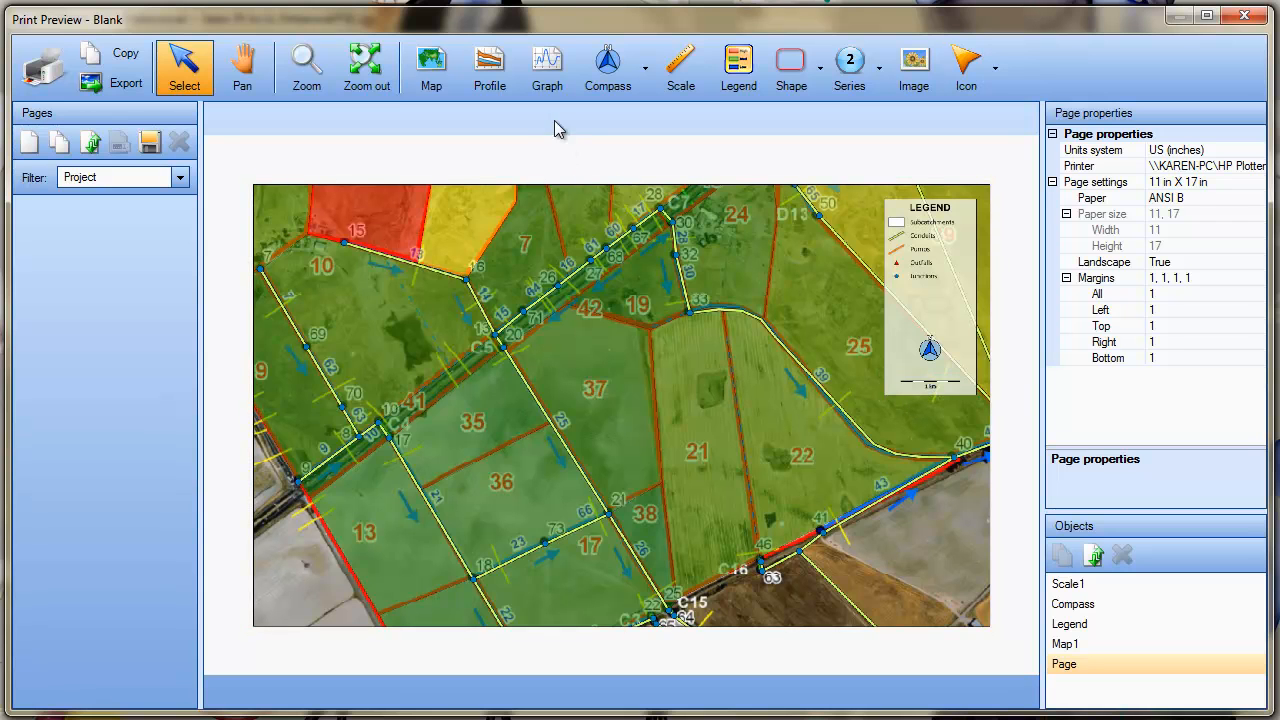
# Add a 3.38 by 2.73 in graph beside the legend showing the saved graph Flow through Culvert C5.
pyautogui.click(550, 65)
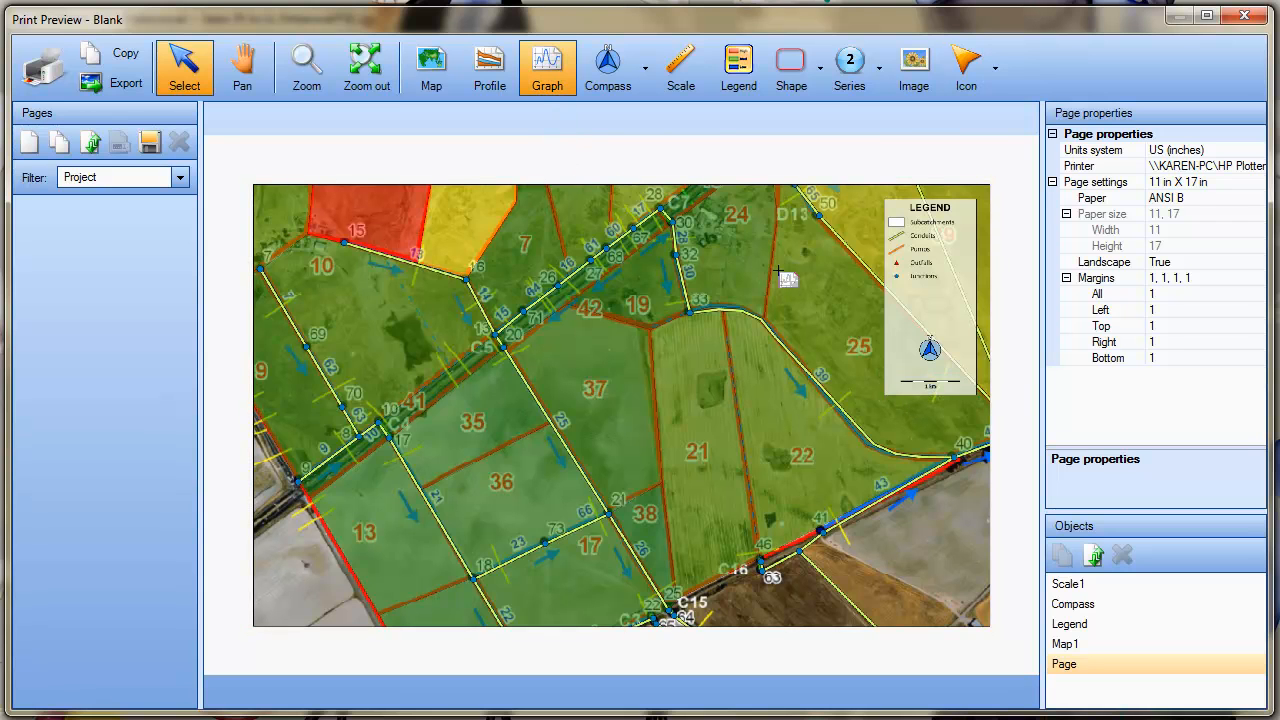
pyautogui.moveTo(700, 206); pyautogui.dragTo(852, 342)
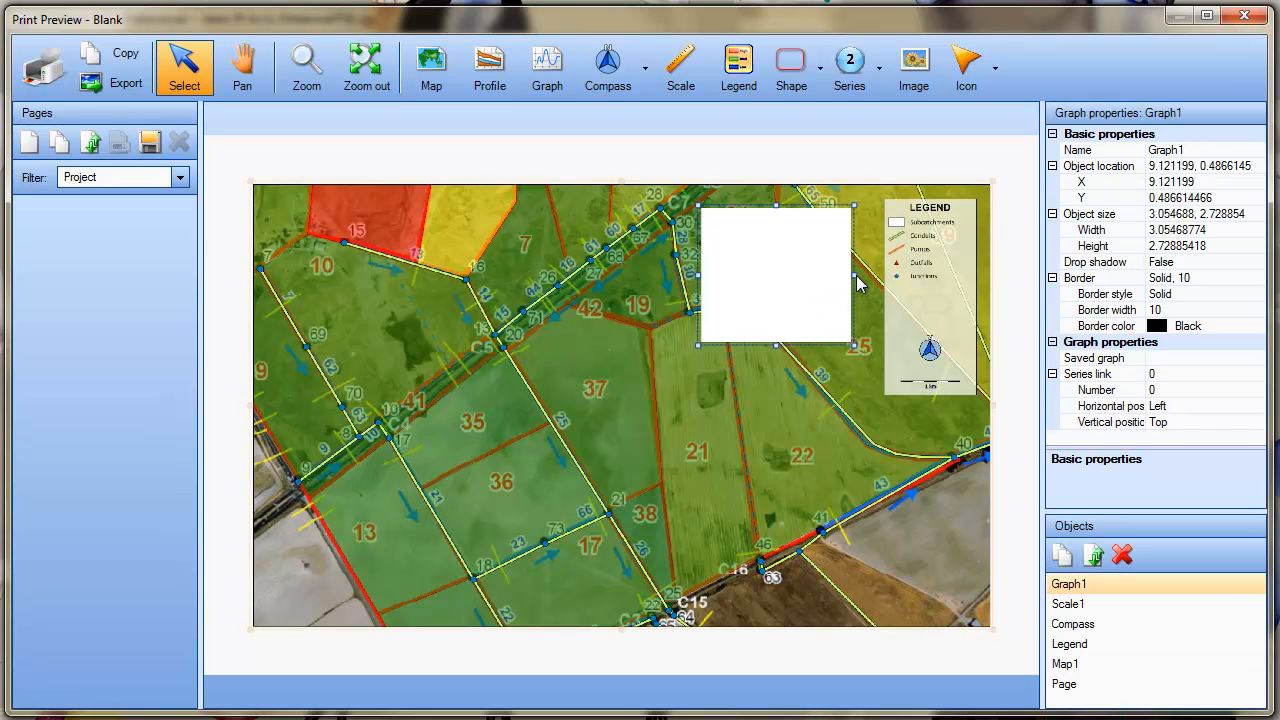
pyautogui.moveTo(853, 273)
pyautogui.mouseDown()
pyautogui.moveTo(866, 273)
pyautogui.moveTo(834, 280)
pyautogui.mouseUp()
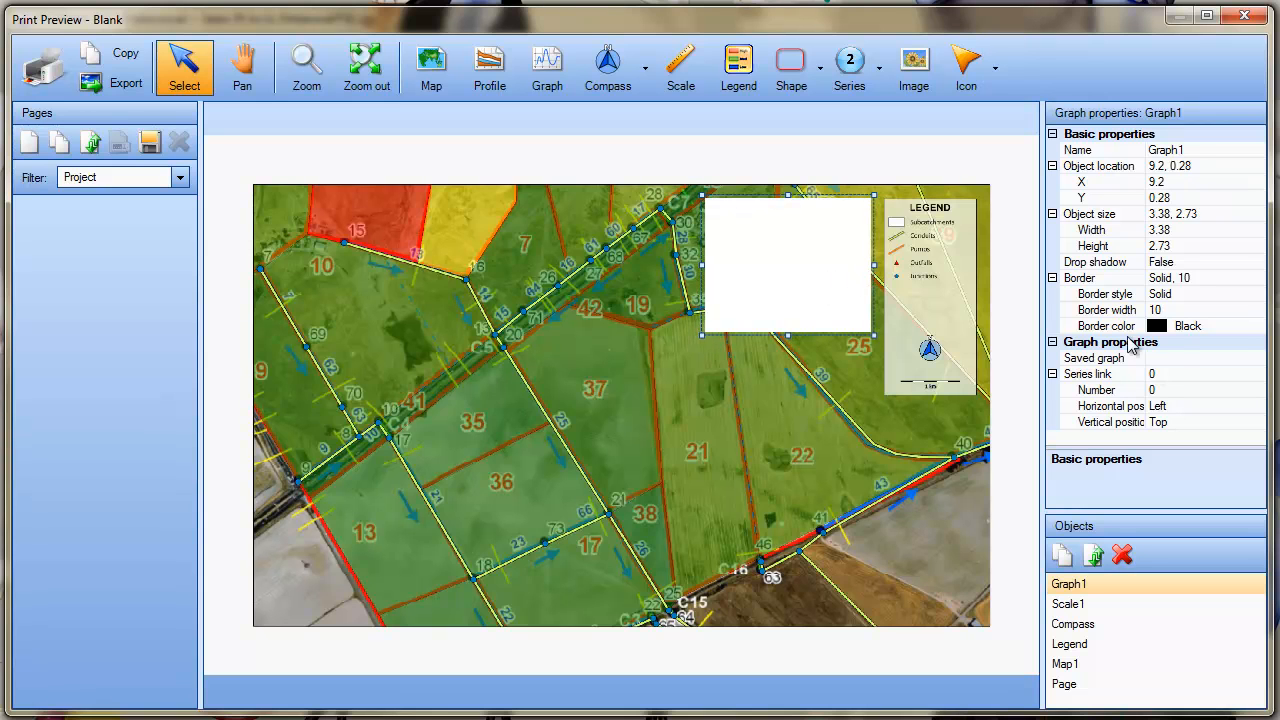
pyautogui.click(1185, 360)
pyautogui.click(1258, 362)
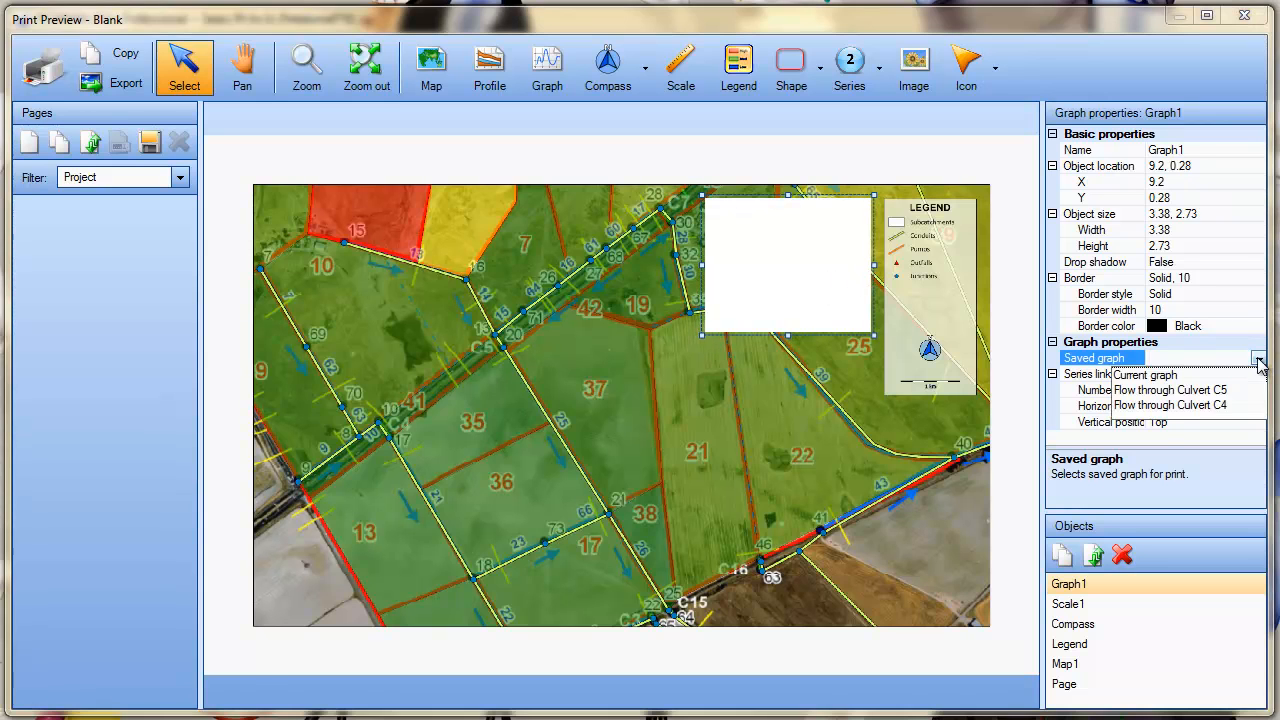
pyautogui.click(1180, 390)
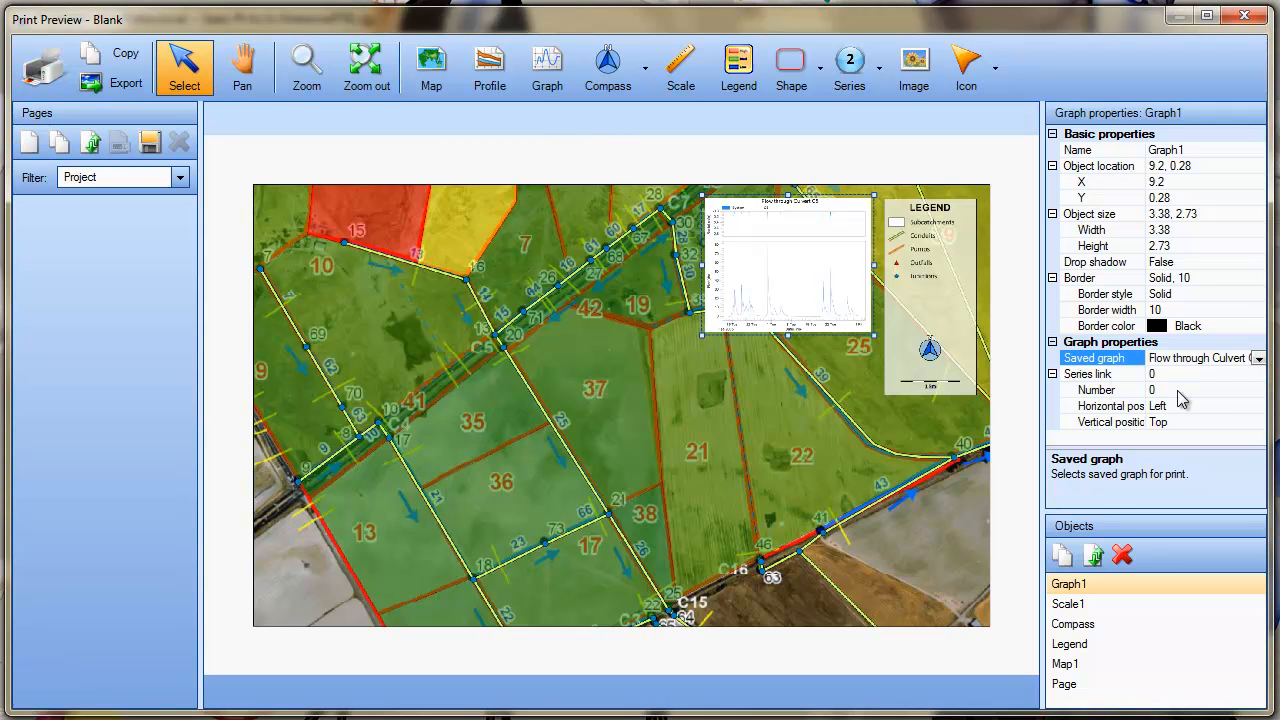
pyautogui.click(761, 329)
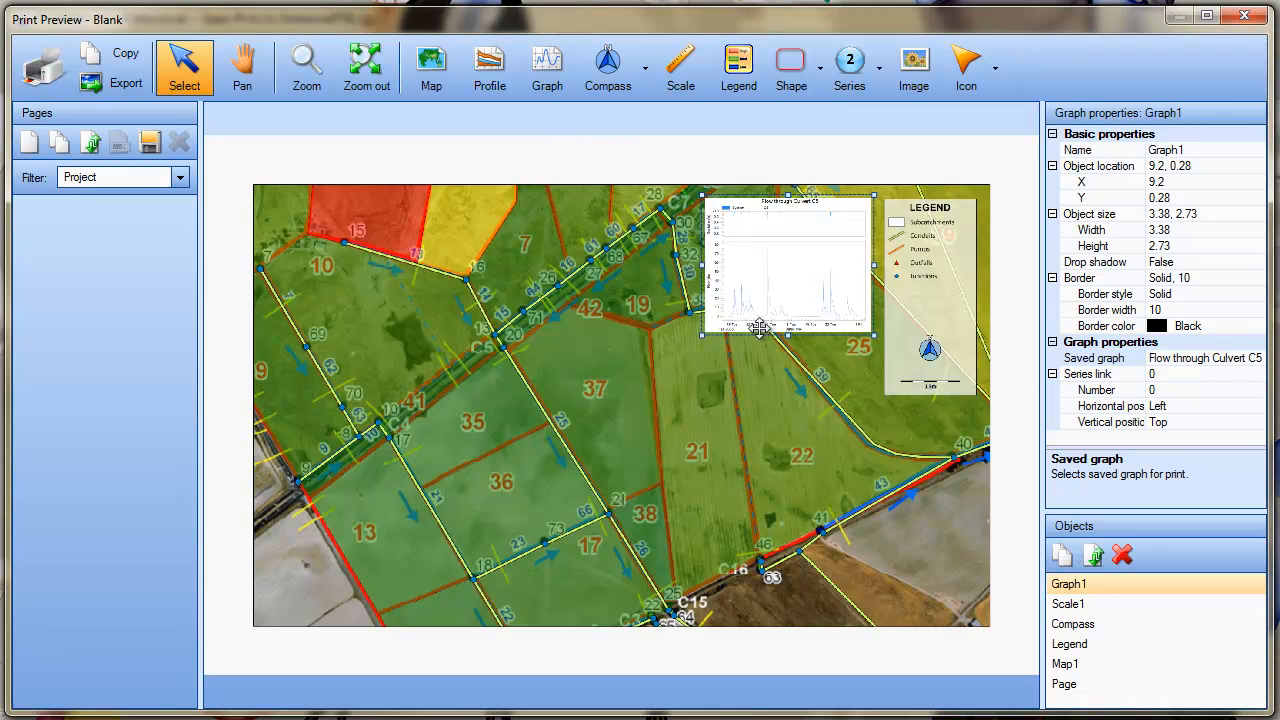
# Duplicate the C5 graph, place the copy directly below it, and assign the saved graph Flow through Culvert C4.
pyautogui.click(1062, 555)
pyautogui.moveTo(790, 305); pyautogui.dragTo(786, 418)
pyautogui.click(1240, 358)
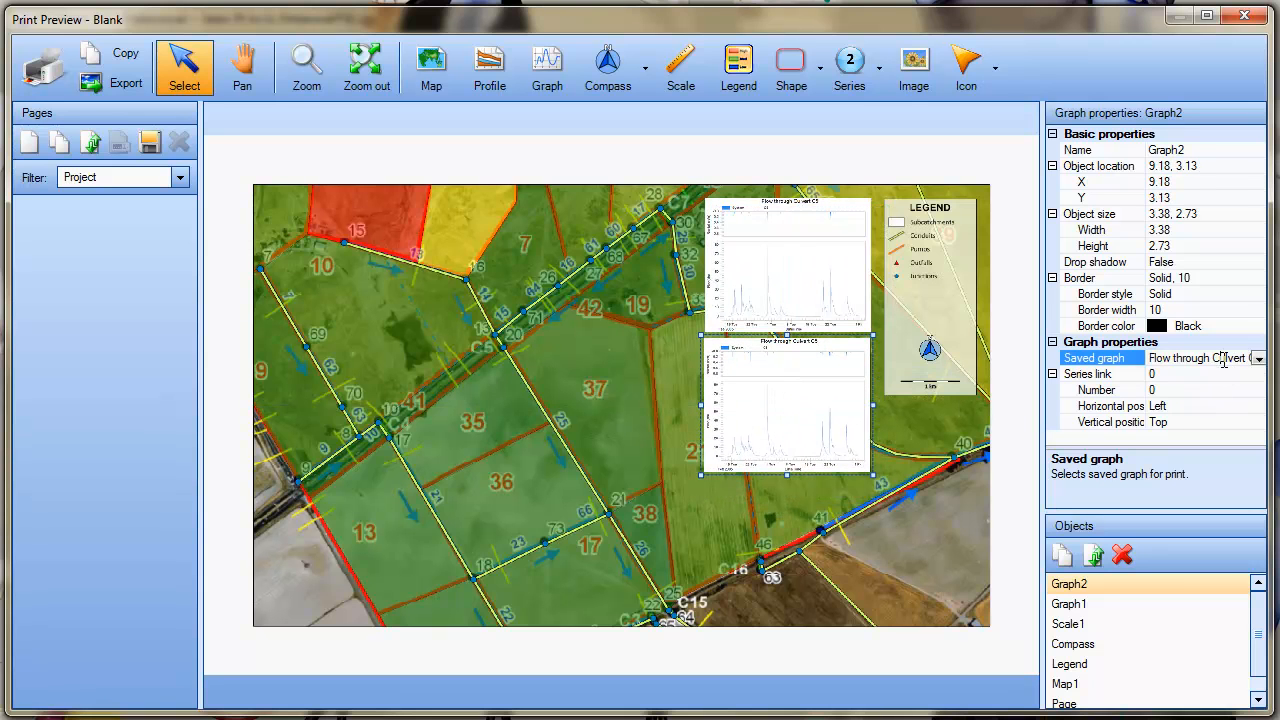
pyautogui.click(1259, 358)
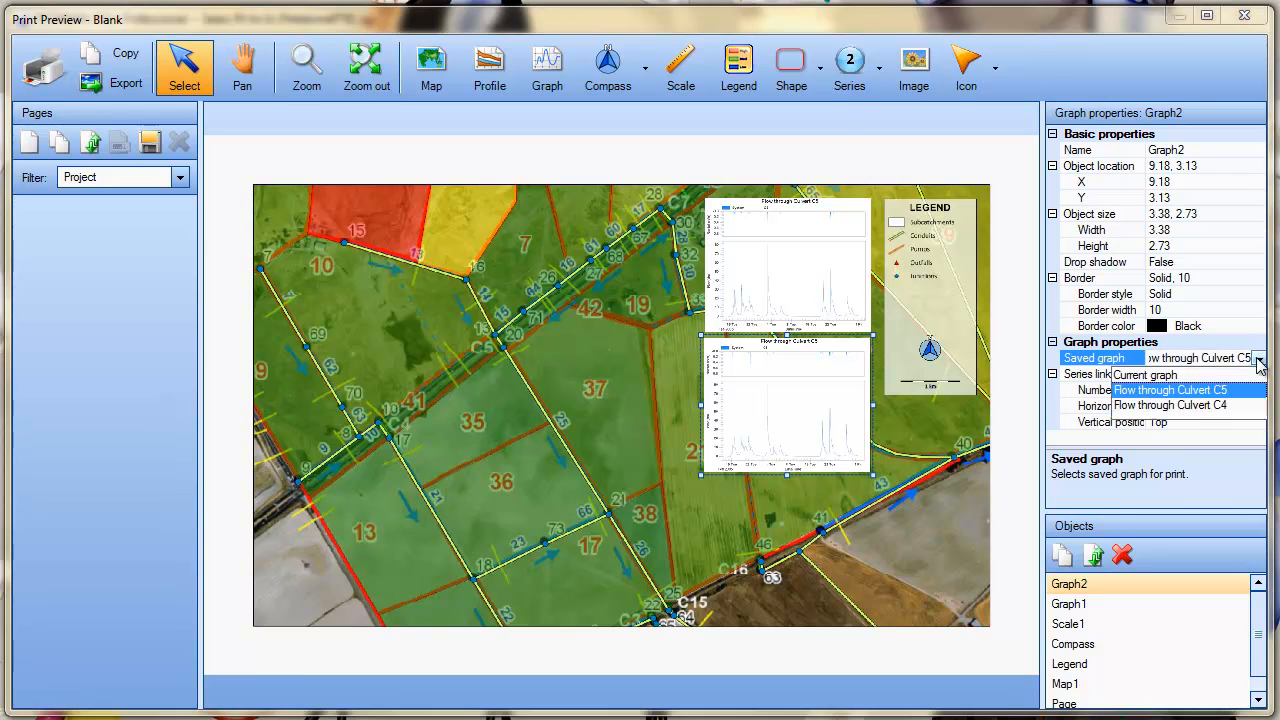
pyautogui.click(1203, 406)
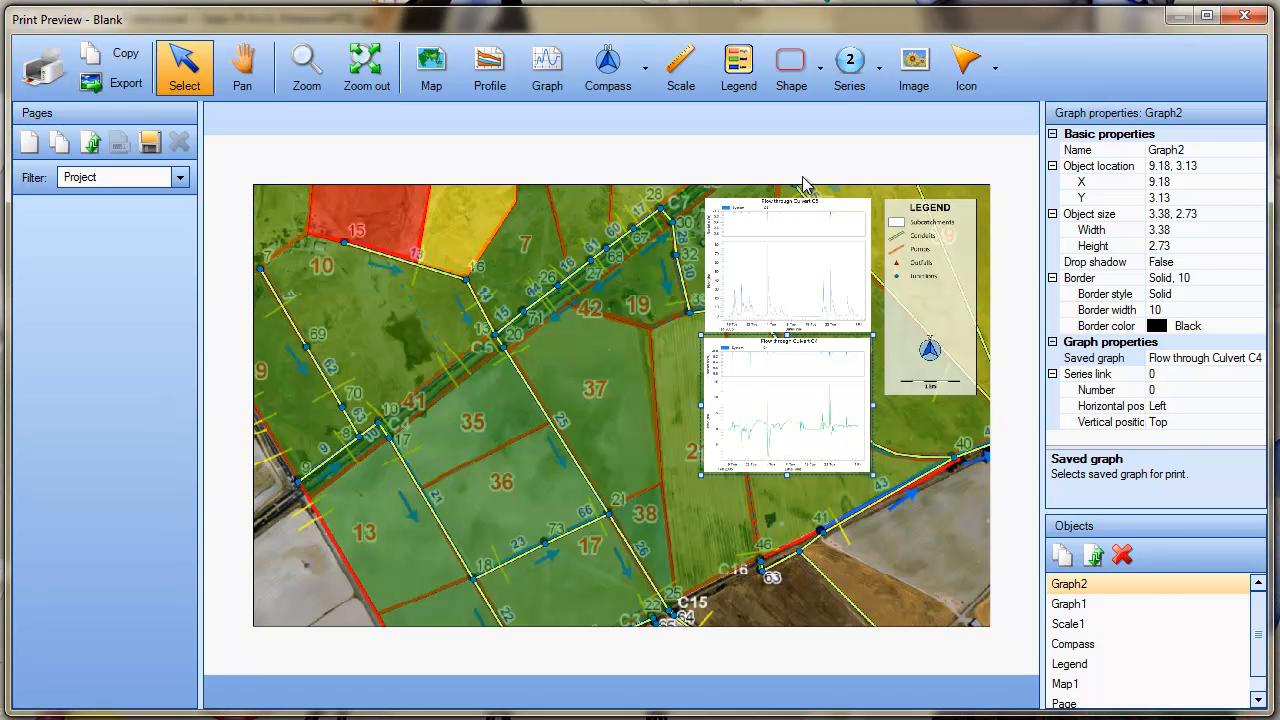
pyautogui.click(734, 165)
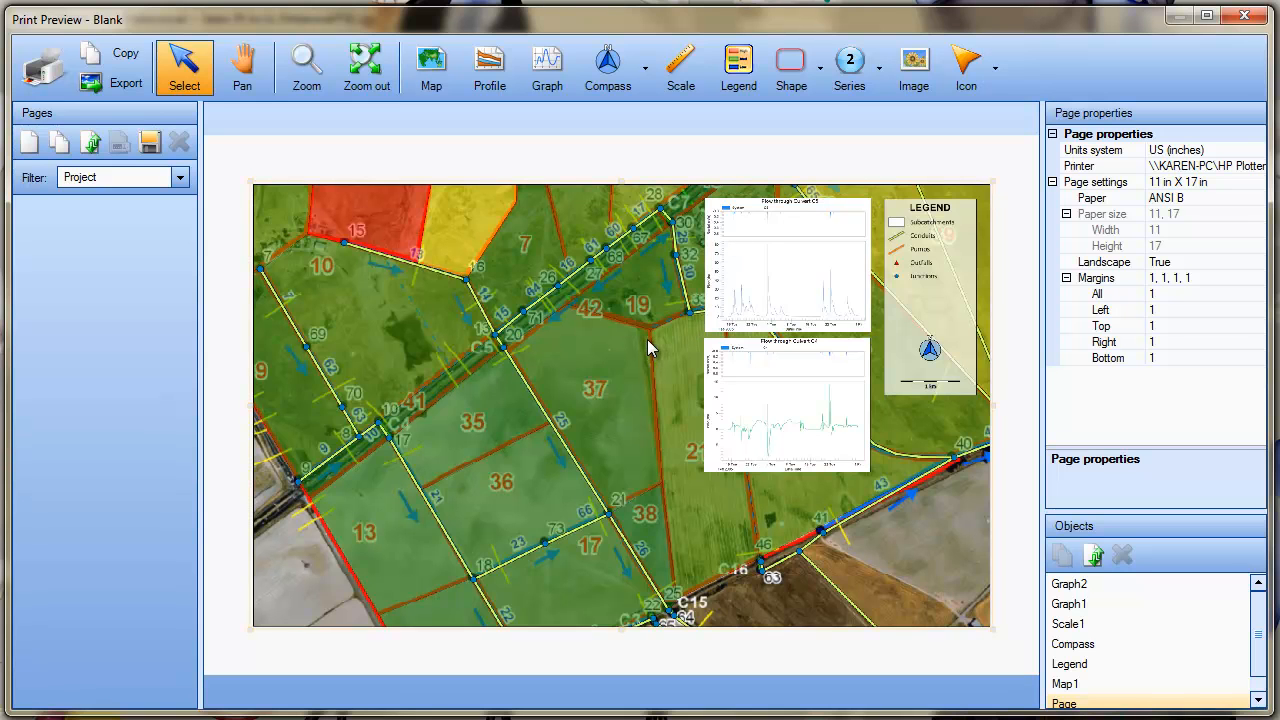
# Place series marker 1 beside culvert C5 and series marker 2 beside culvert C4 on the map.
pyautogui.click(852, 64)
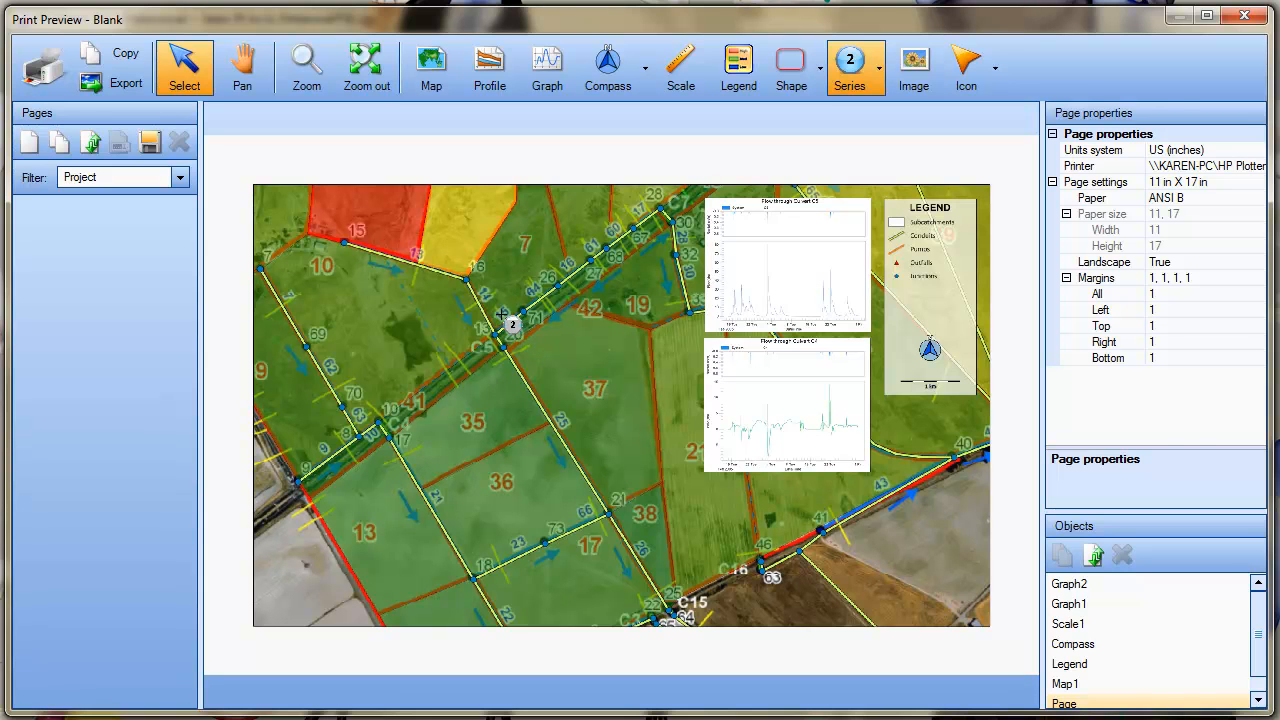
pyautogui.click(501, 313)
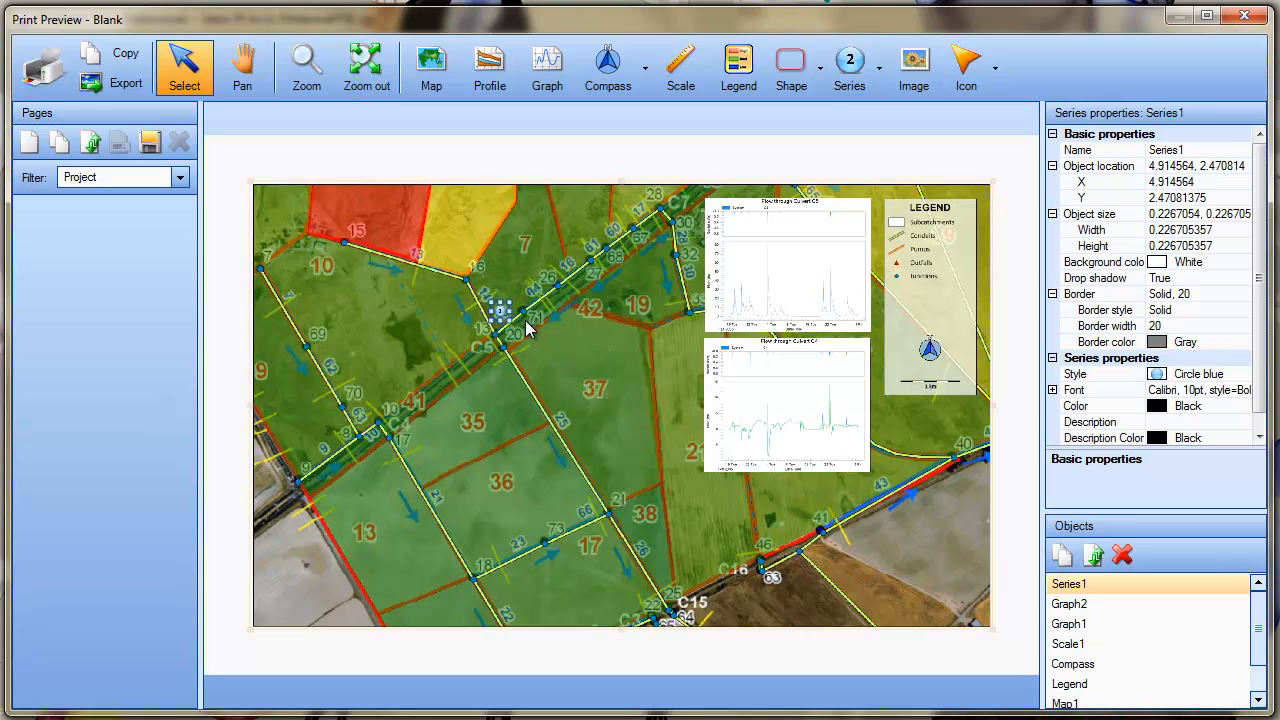
pyautogui.click(852, 64)
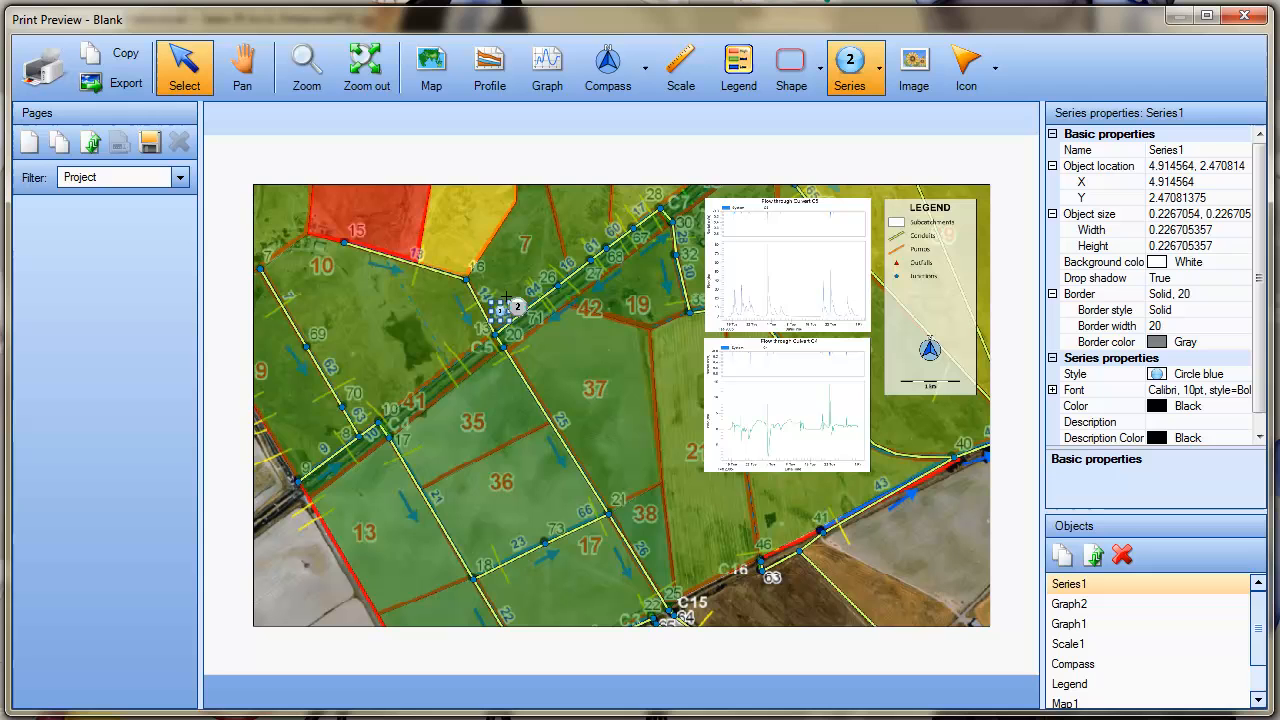
pyautogui.click(383, 403)
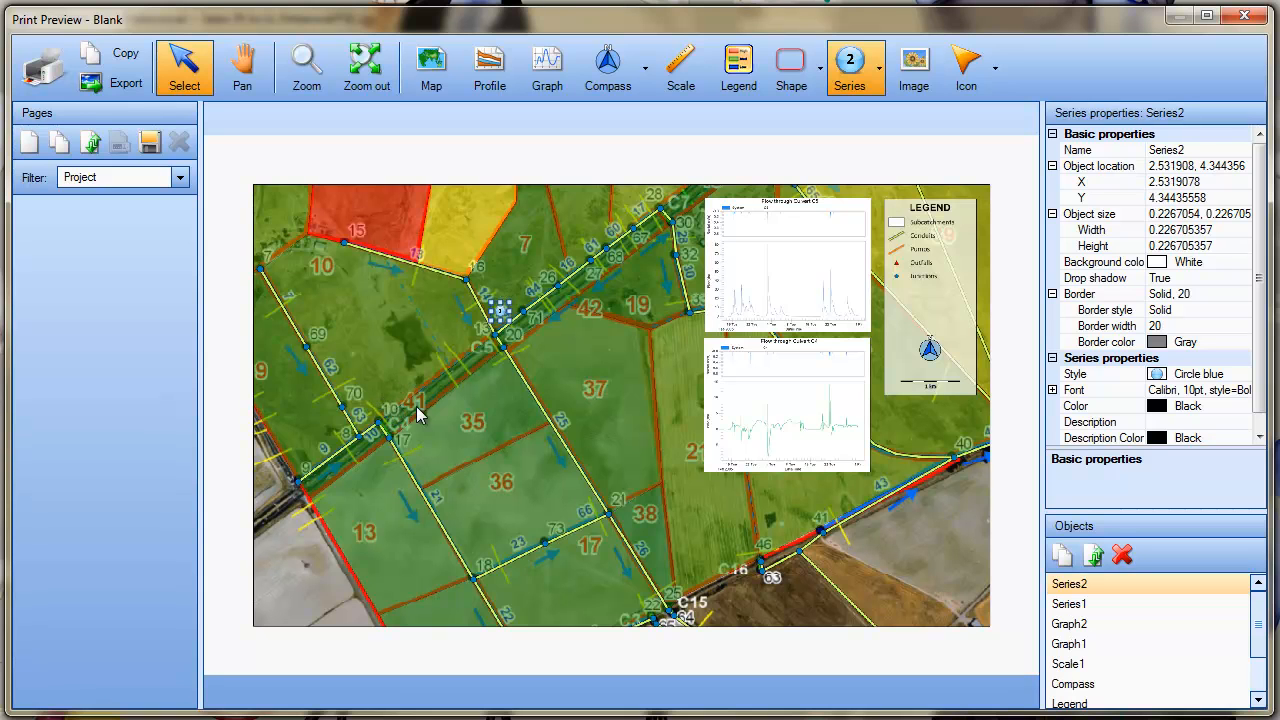
# Set the font size of both map series markers to 18.
pyautogui.keyDown('ctrl'); pyautogui.click(500, 314); pyautogui.keyUp('ctrl')
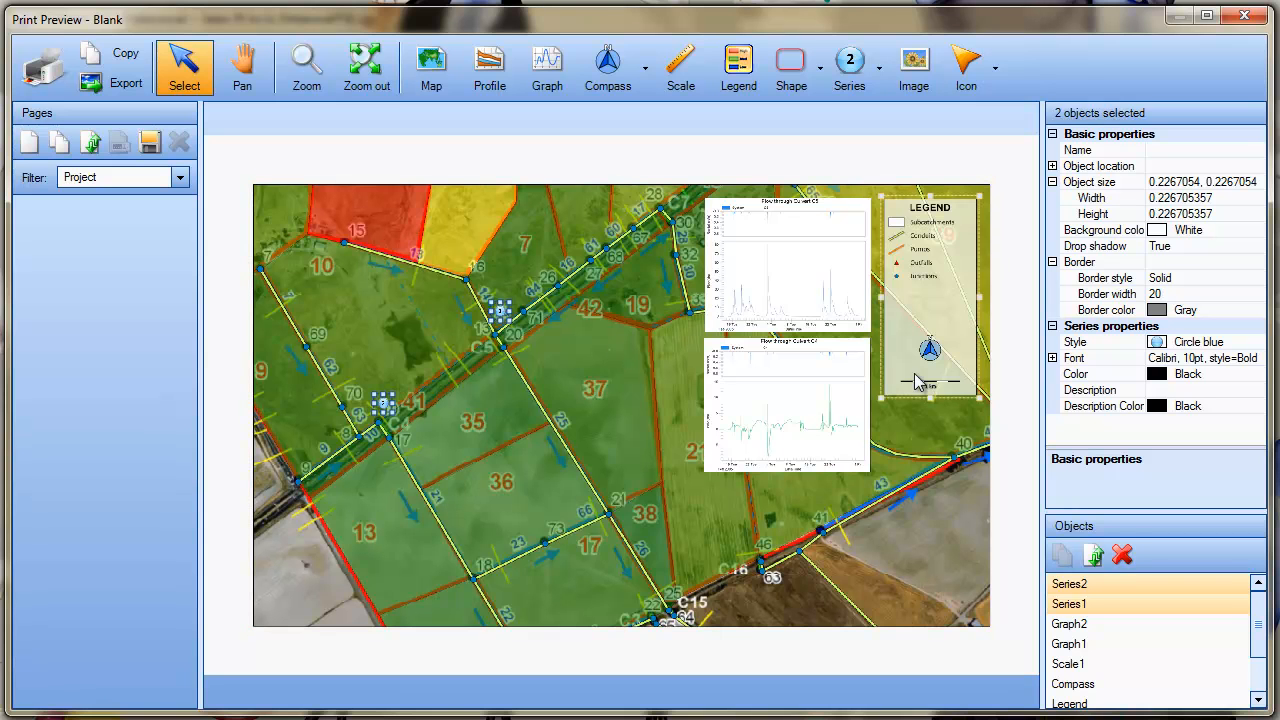
pyautogui.click(1236, 358)
pyautogui.click(1257, 360)
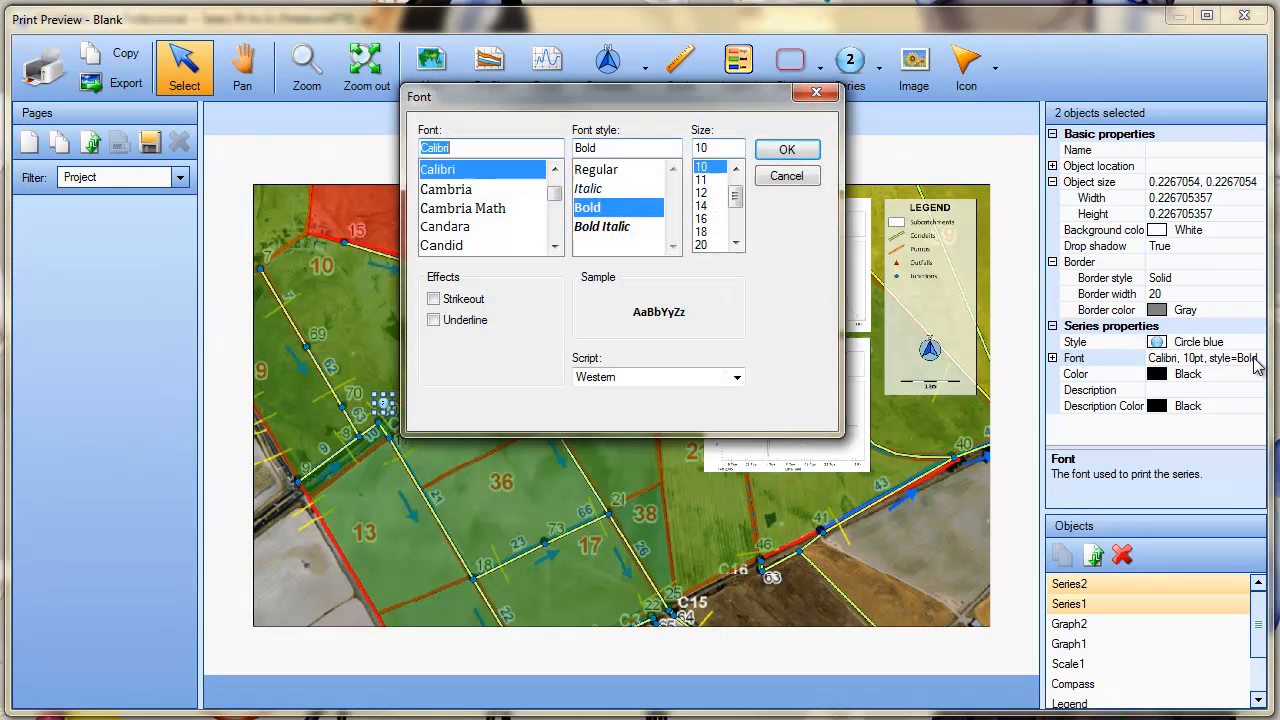
pyautogui.click(702, 231)
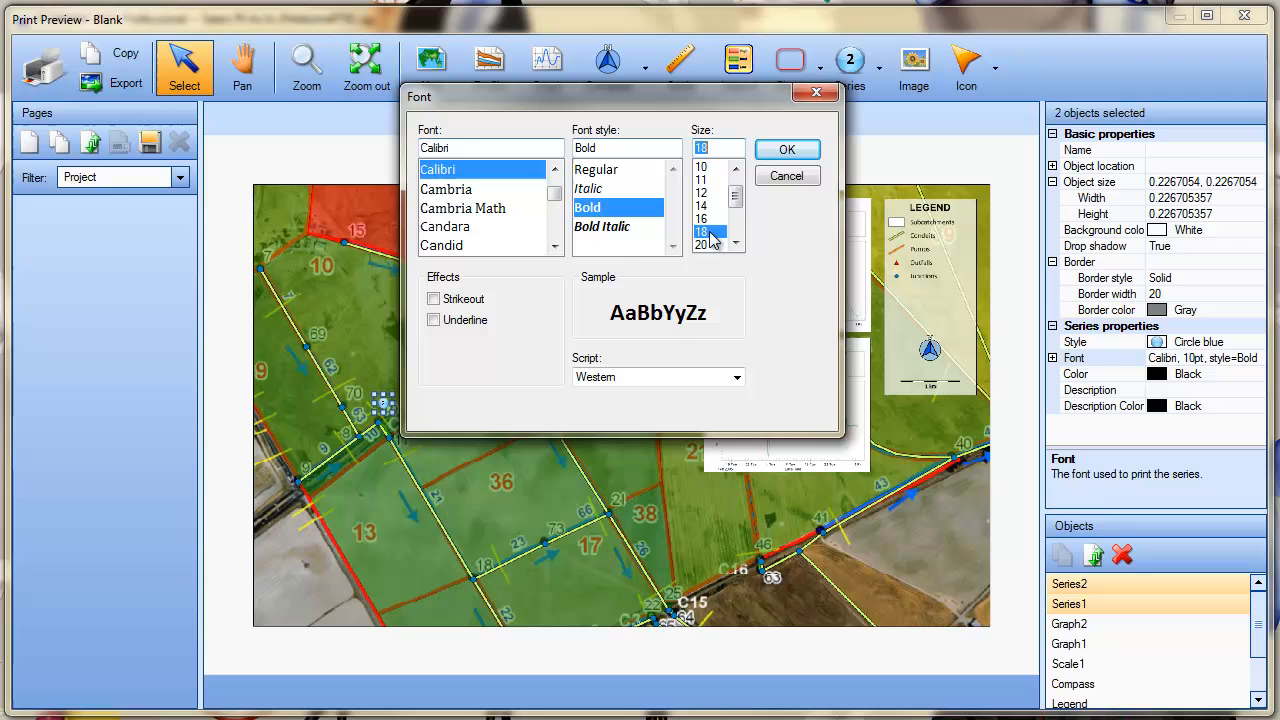
pyautogui.click(788, 152)
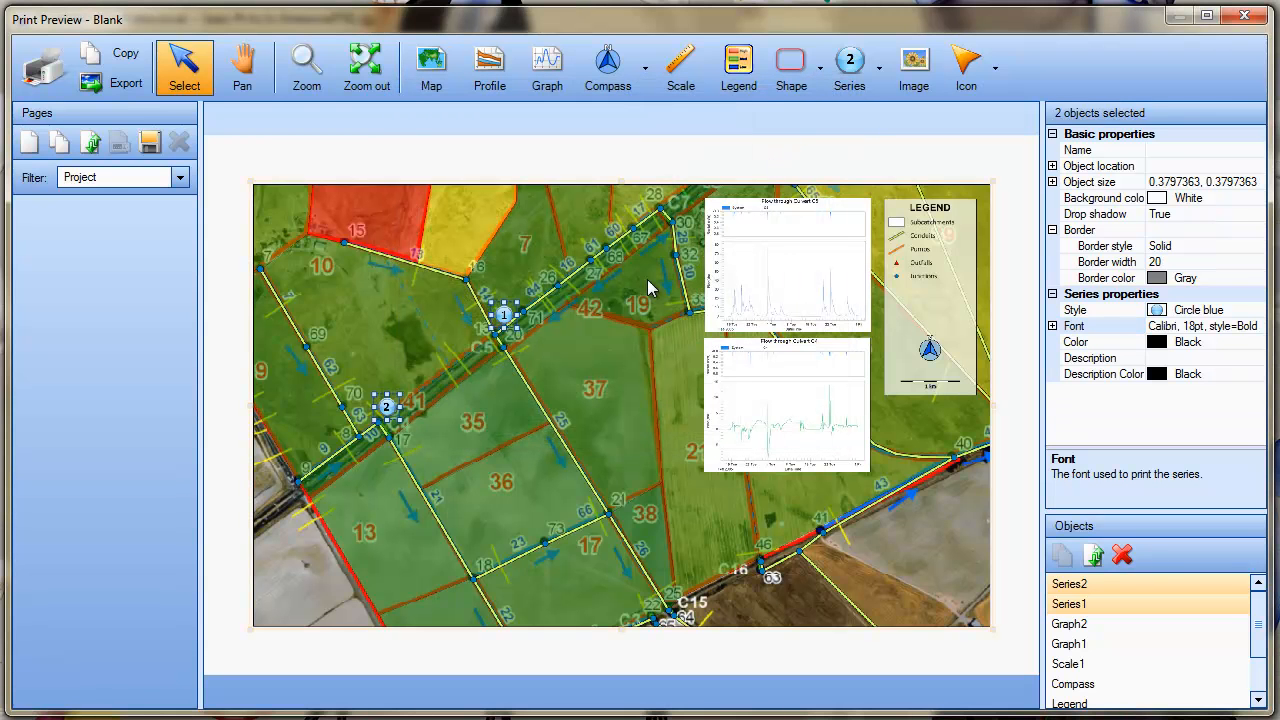
# Link the Culvert C5 graph to series number 1 and the Culvert C4 graph to series number 2.
pyautogui.click(797, 225)
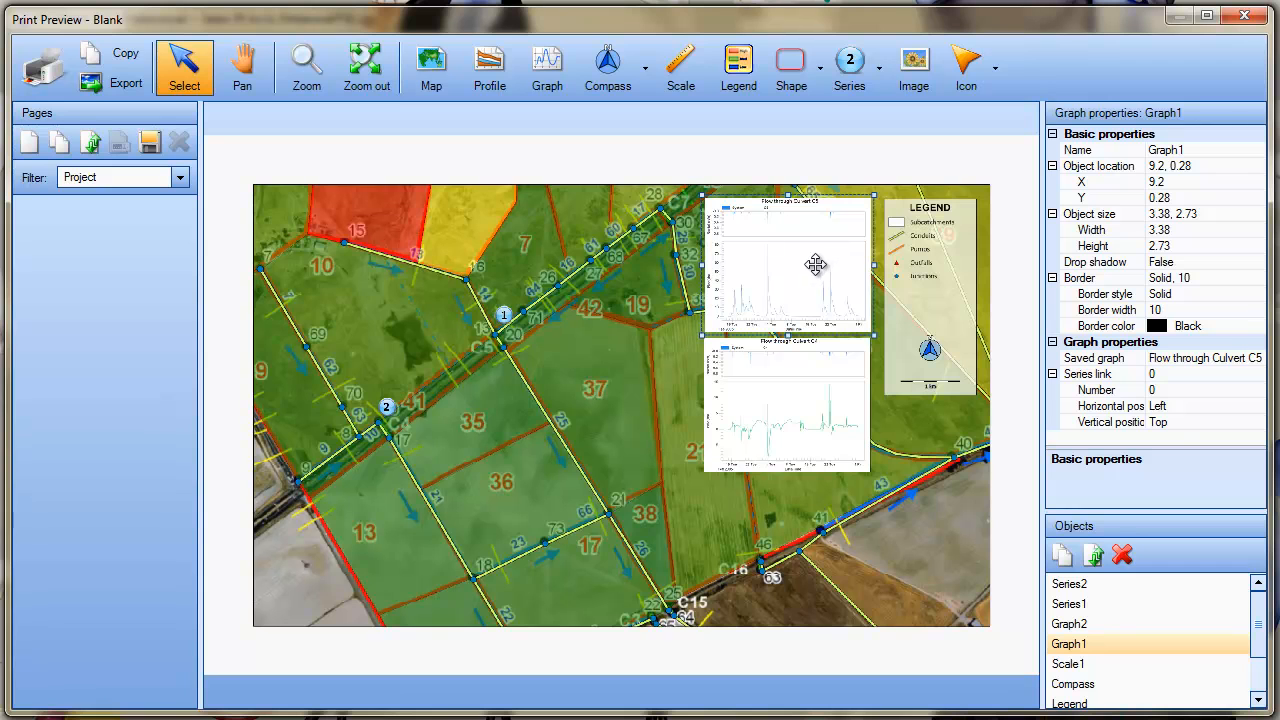
pyautogui.click(1220, 390)
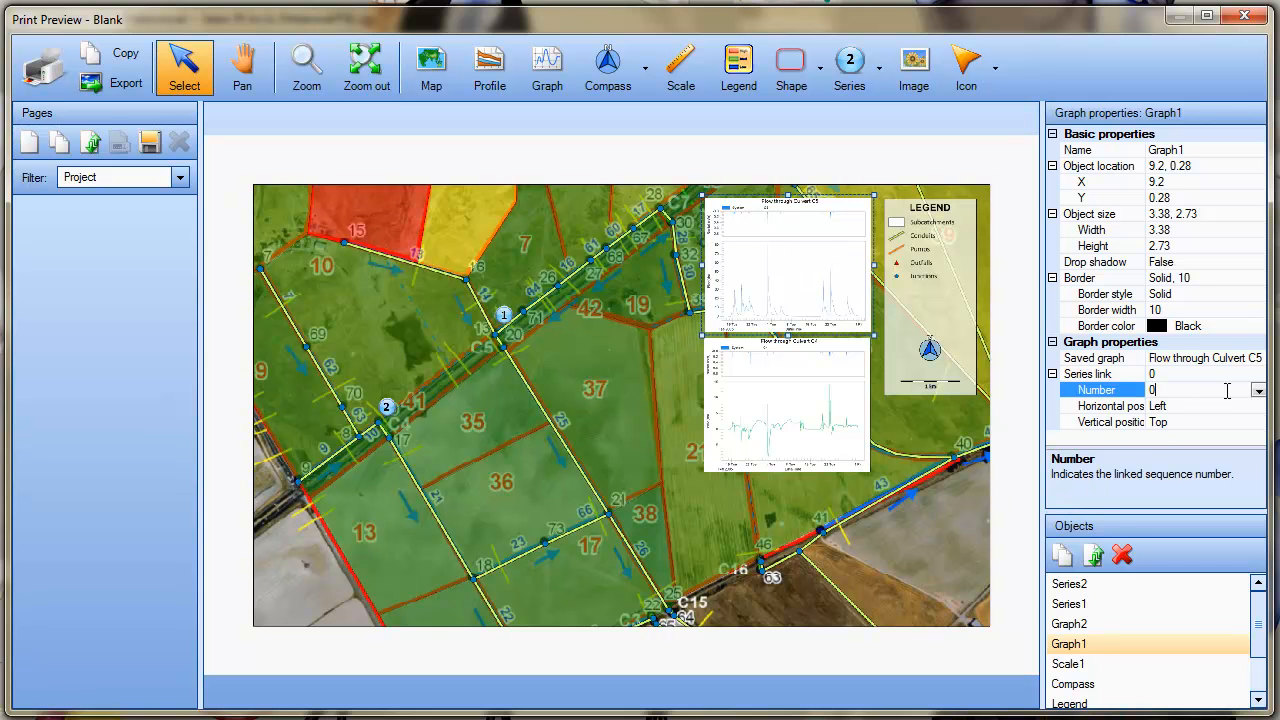
pyautogui.click(1258, 391)
pyautogui.click(1168, 424)
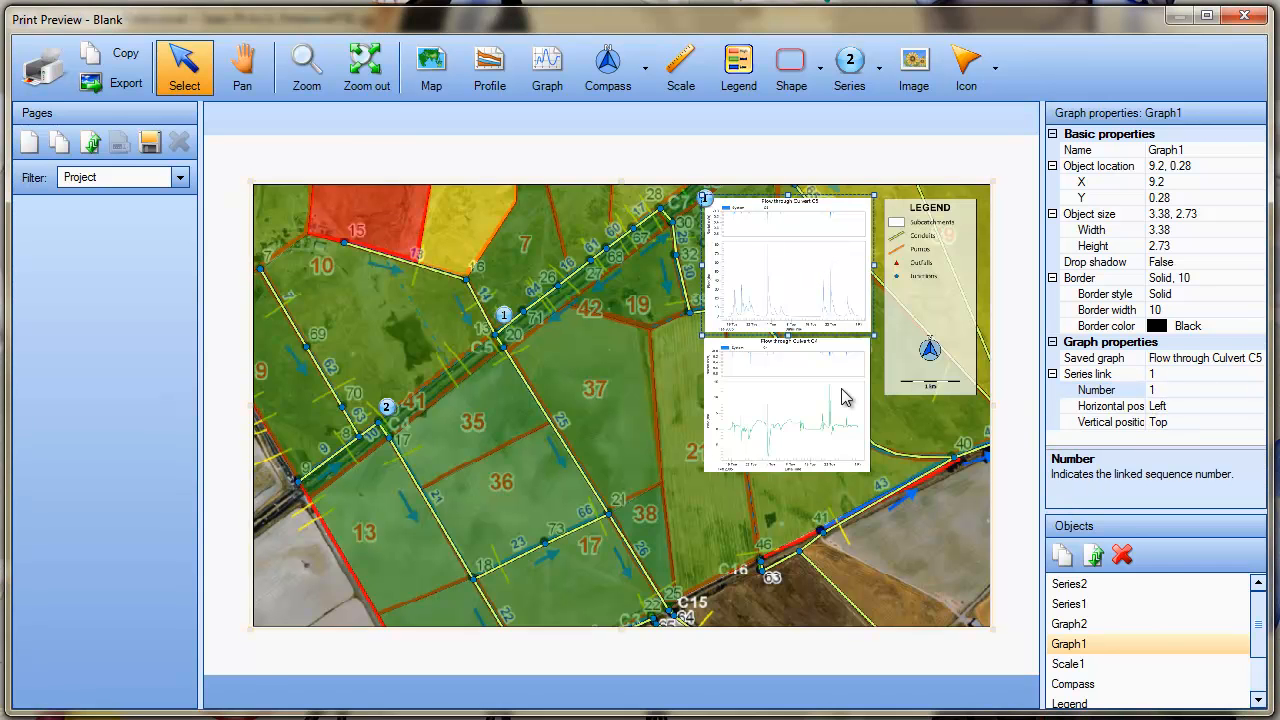
pyautogui.click(795, 400)
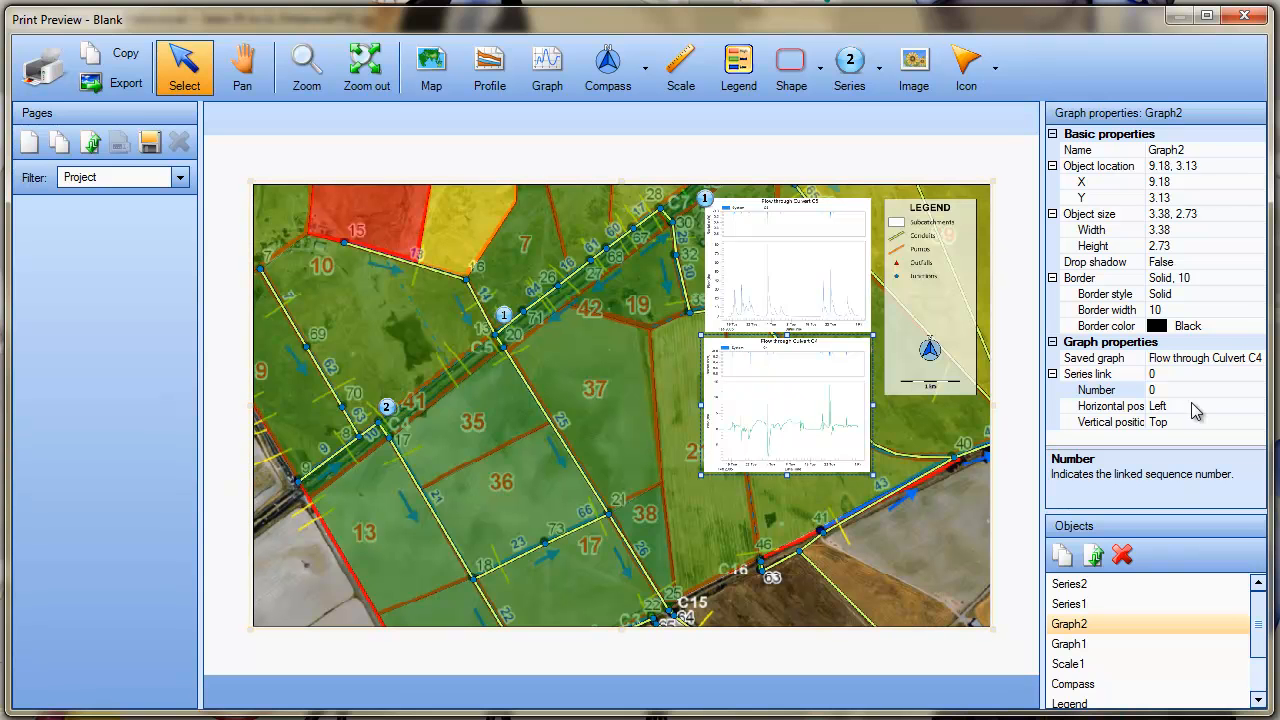
pyautogui.click(1232, 392)
pyautogui.click(1258, 391)
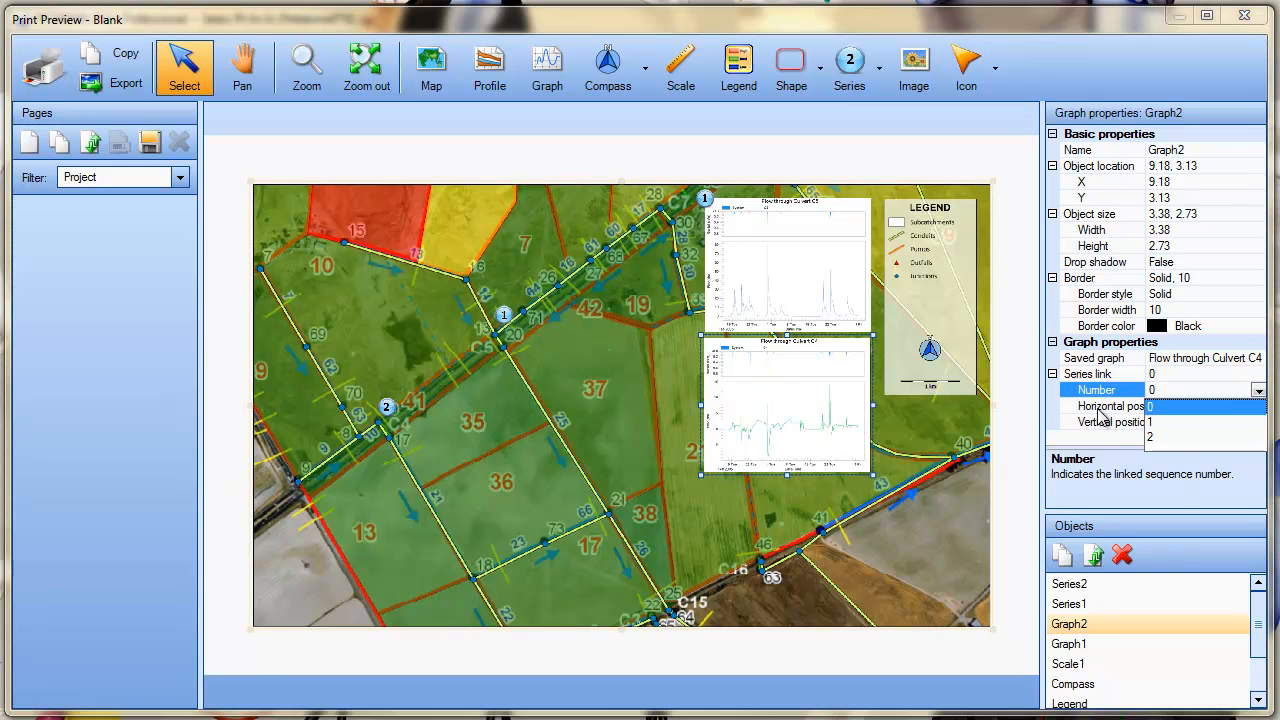
pyautogui.click(1155, 443)
pyautogui.click(769, 150)
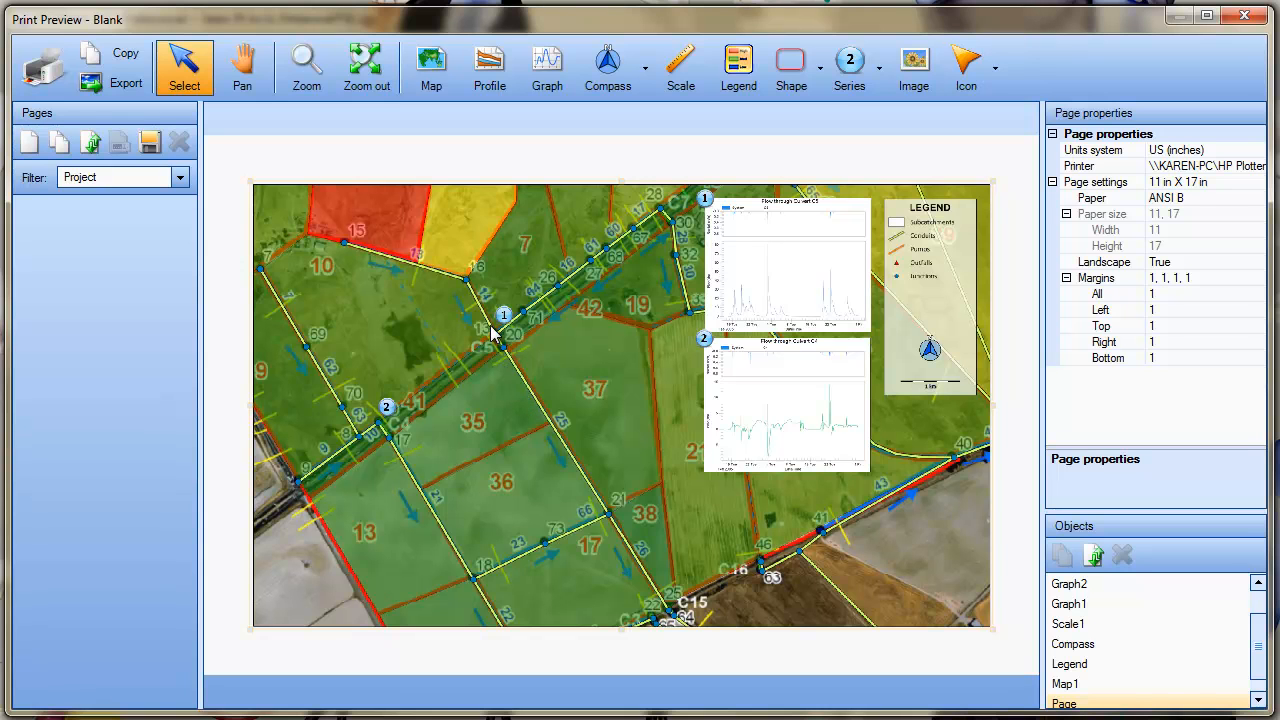
# Add a profile below the graphs showing the saved profile Node 15 to Node 25, sized 6.85 by 2.6 in and aligned under the legend's outer edge.
pyautogui.click(490, 68)
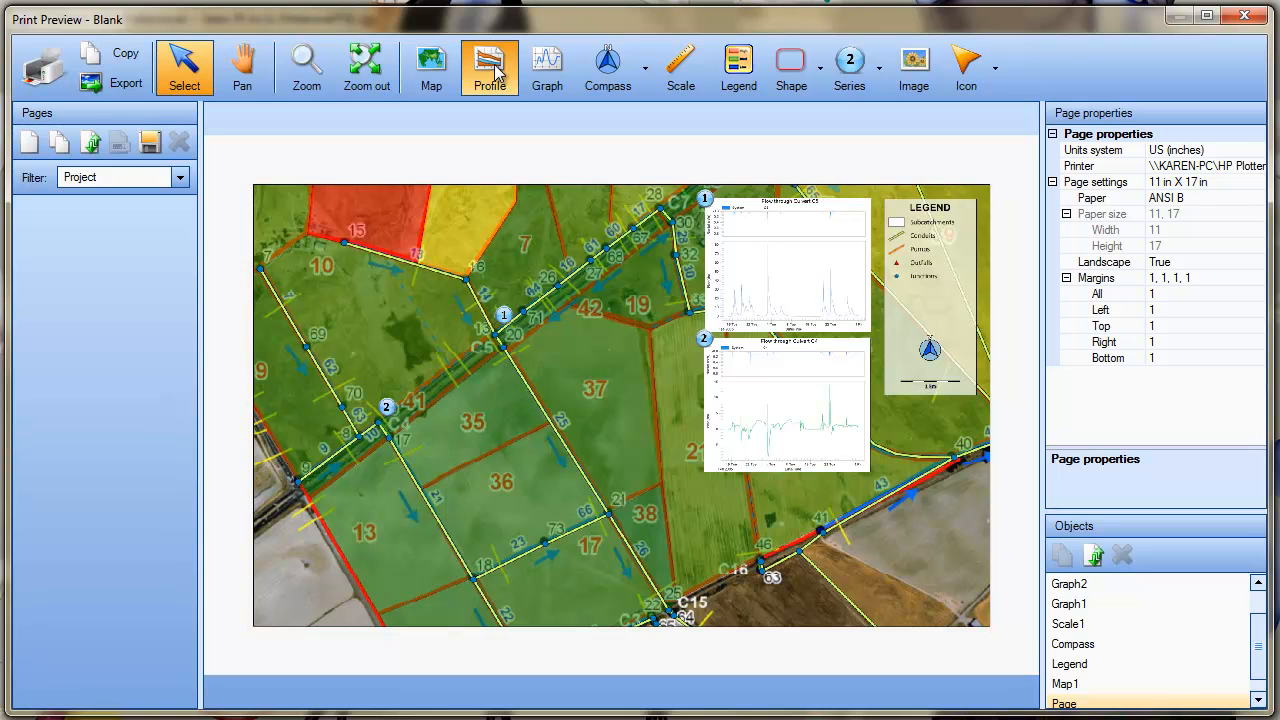
pyautogui.moveTo(642, 490); pyautogui.dragTo(934, 598)
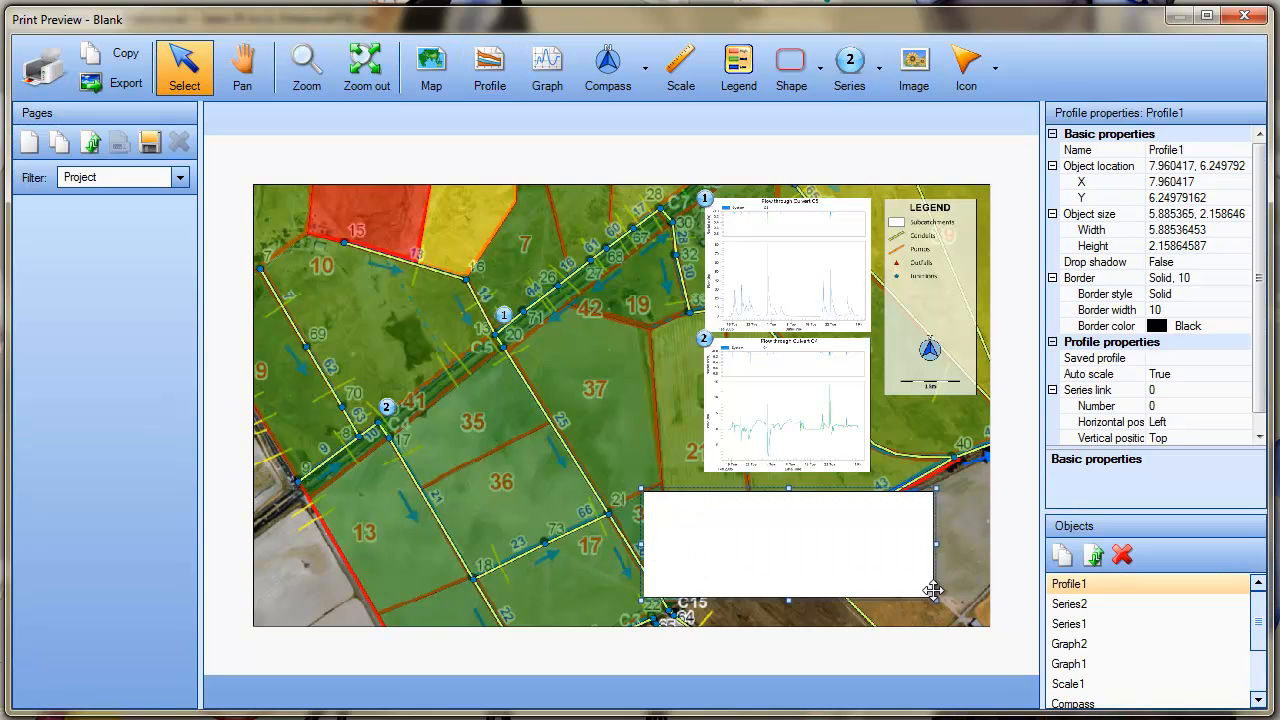
pyautogui.click(1208, 358)
pyautogui.click(1241, 359)
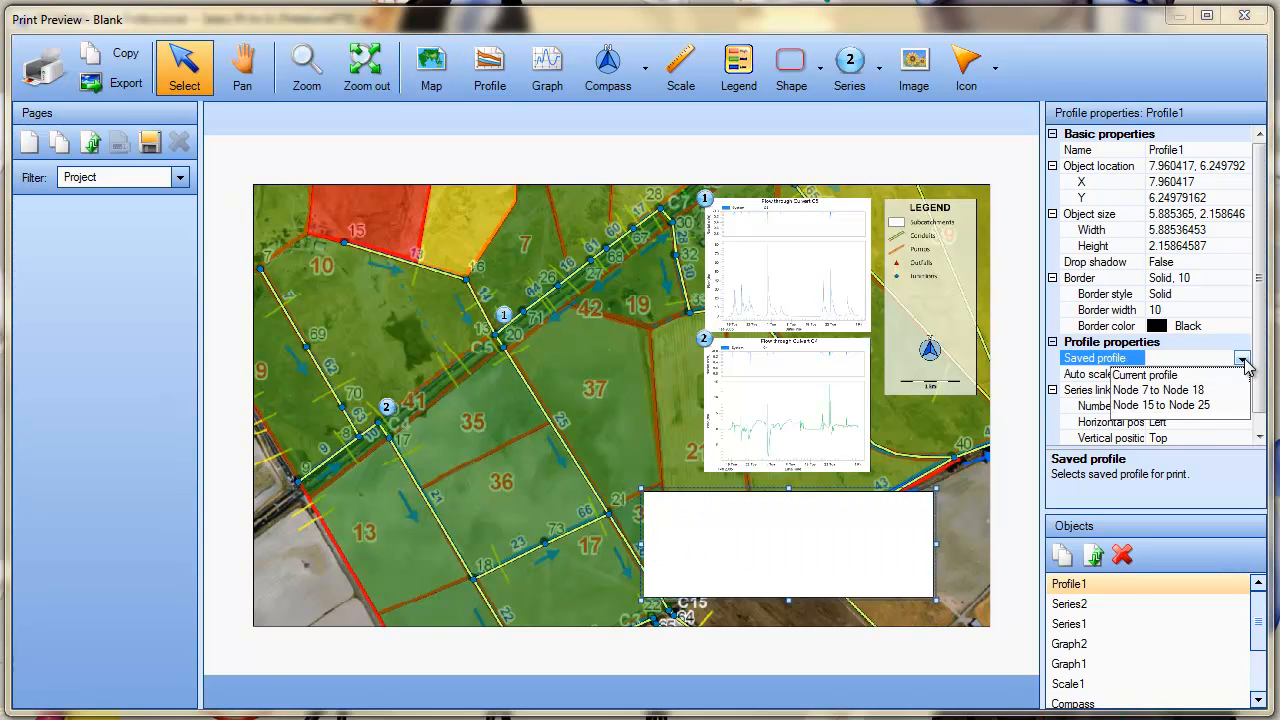
pyautogui.click(1204, 406)
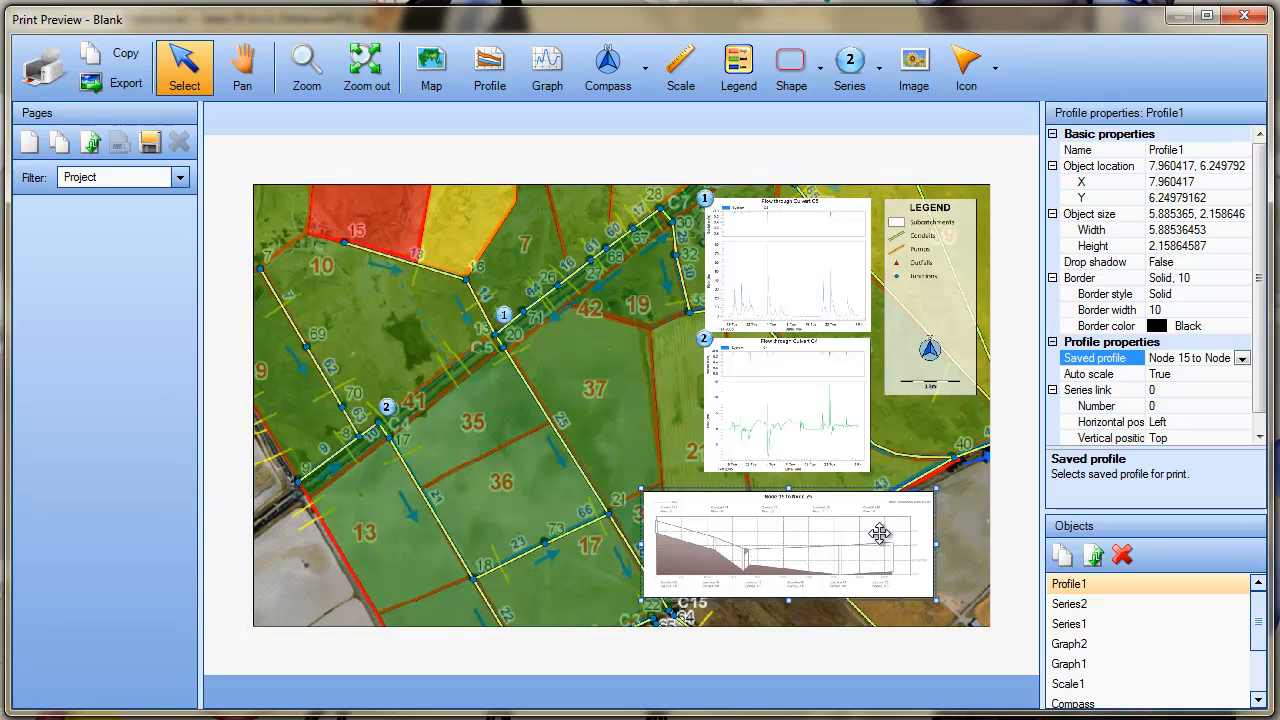
pyautogui.moveTo(868, 543); pyautogui.dragTo(903, 536)
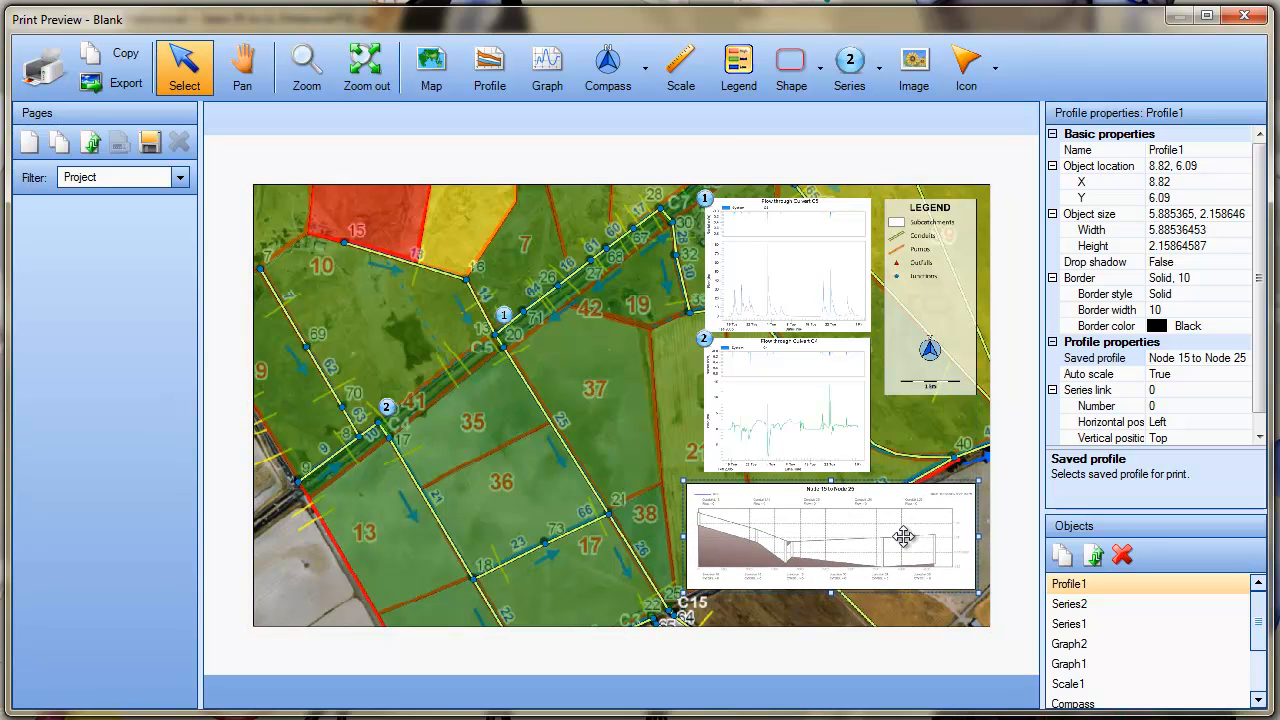
pyautogui.moveTo(686, 592); pyautogui.dragTo(635, 613)
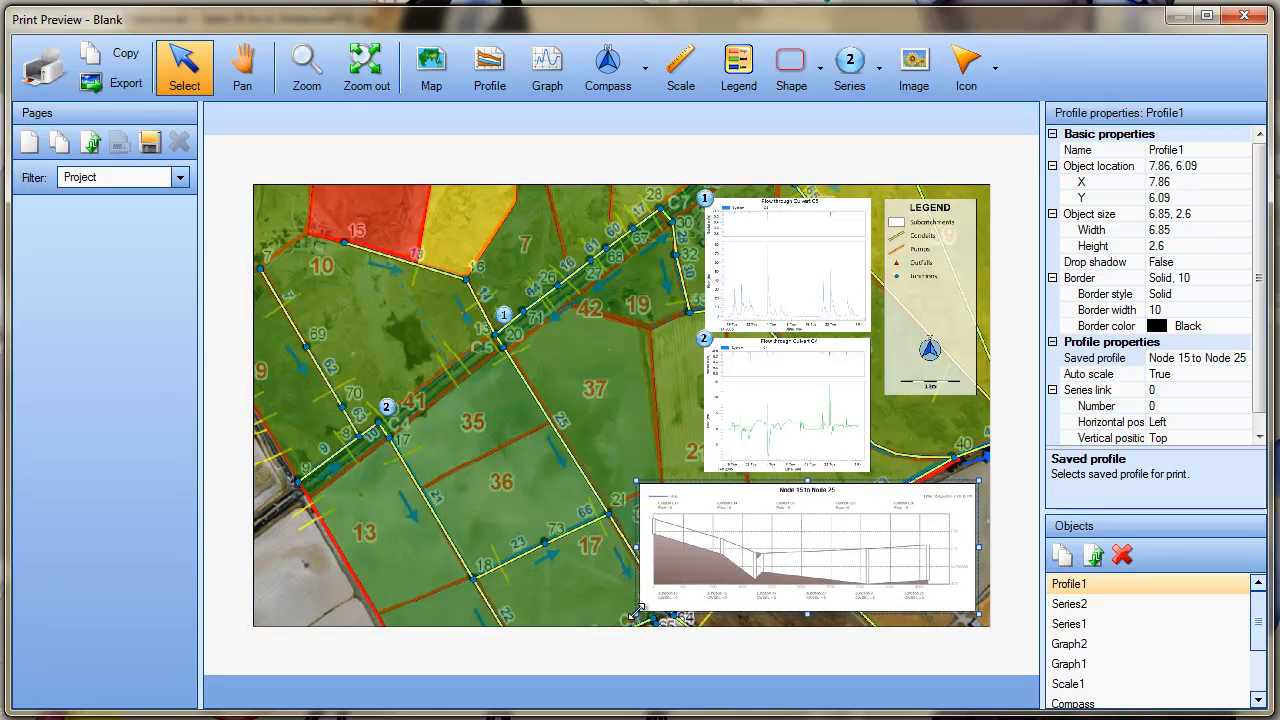
# Duplicate the profile, place the copy to the left of the original, and assign the saved profile Node 7 to Node 18.
pyautogui.click(1062, 555)
pyautogui.moveTo(921, 556); pyautogui.dragTo(561, 545)
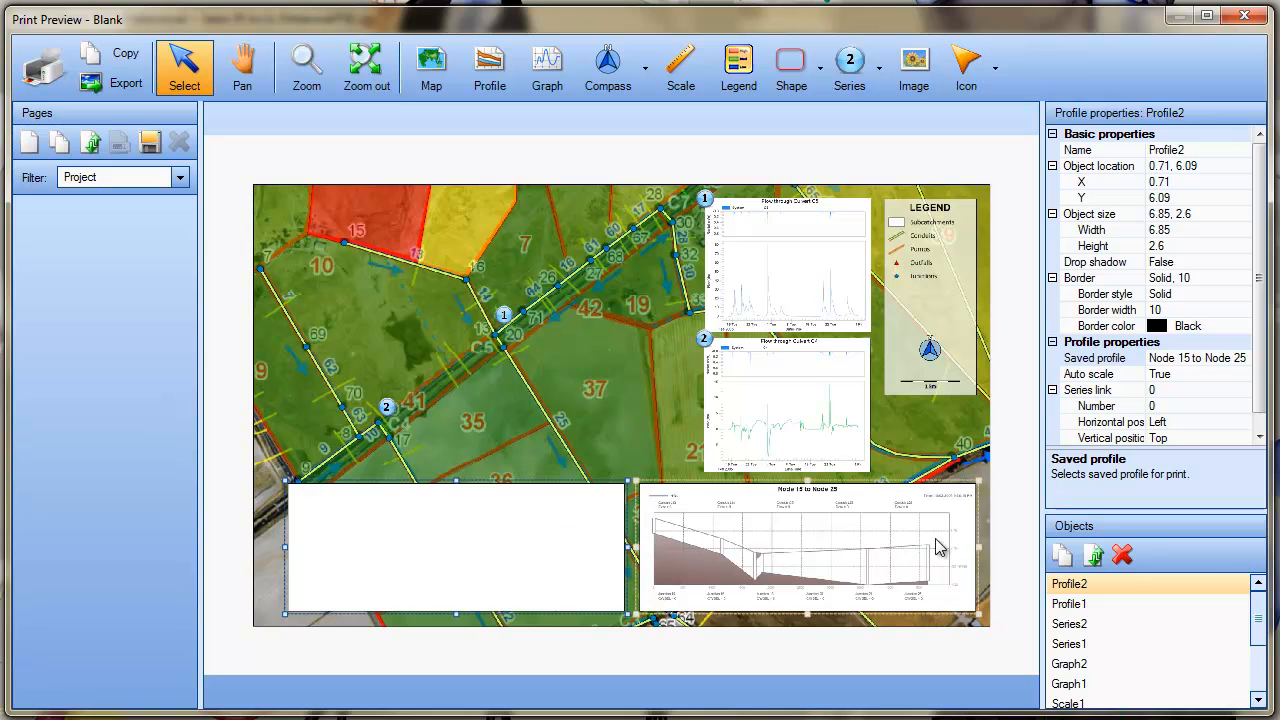
pyautogui.click(1196, 358)
pyautogui.click(1241, 358)
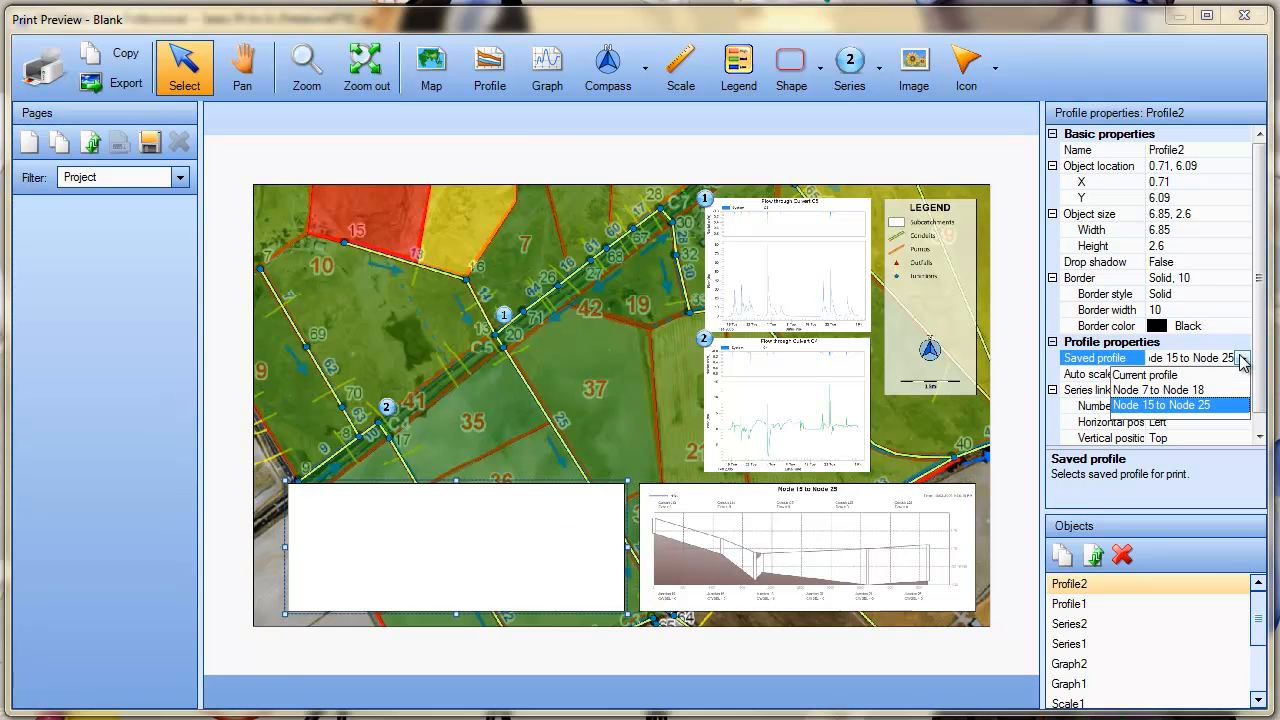
pyautogui.click(1203, 389)
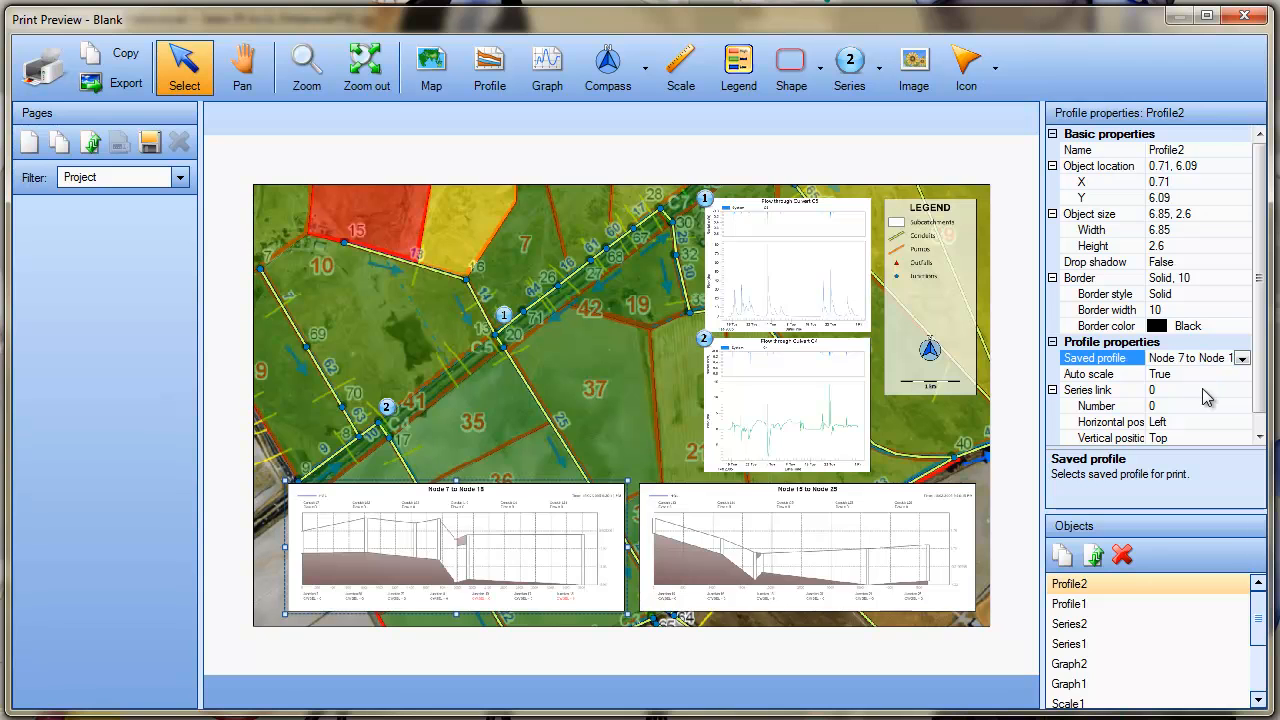
# Link the Node 15 to Node 25 profile to series number 2 and the Node 7 to Node 18 profile to series number 1.
pyautogui.click(868, 511)
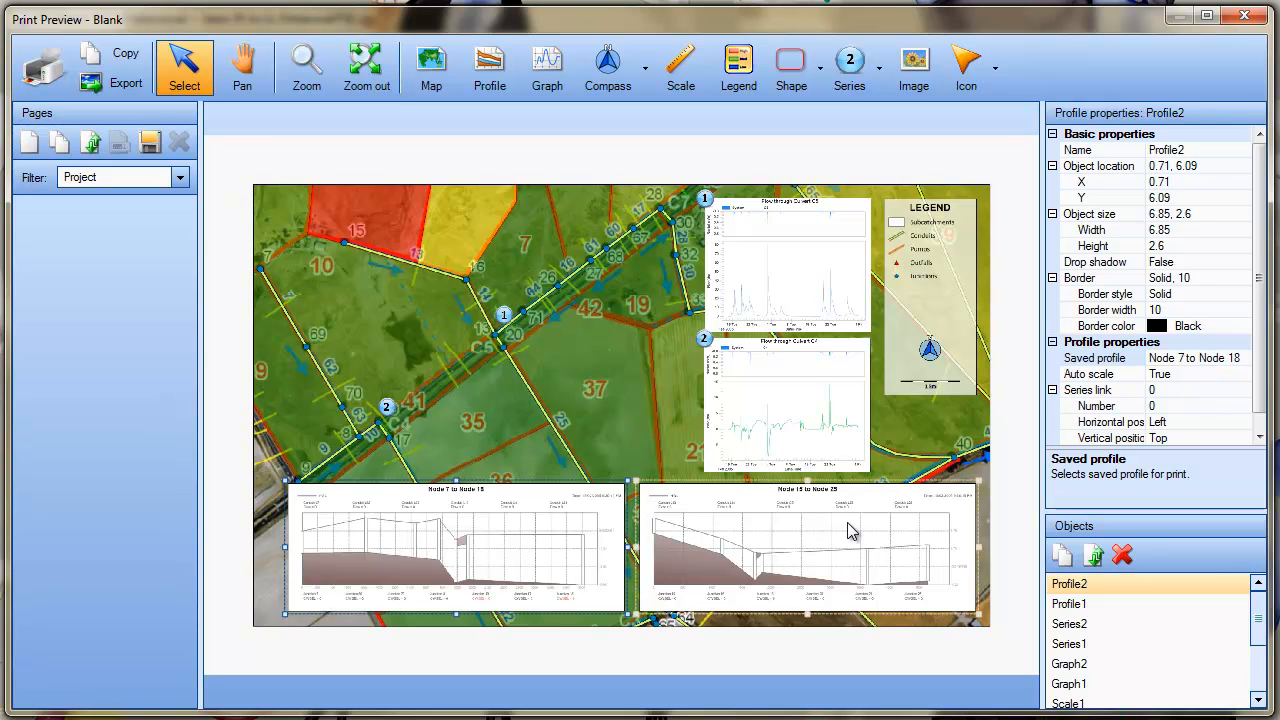
pyautogui.click(848, 531)
pyautogui.click(1245, 412)
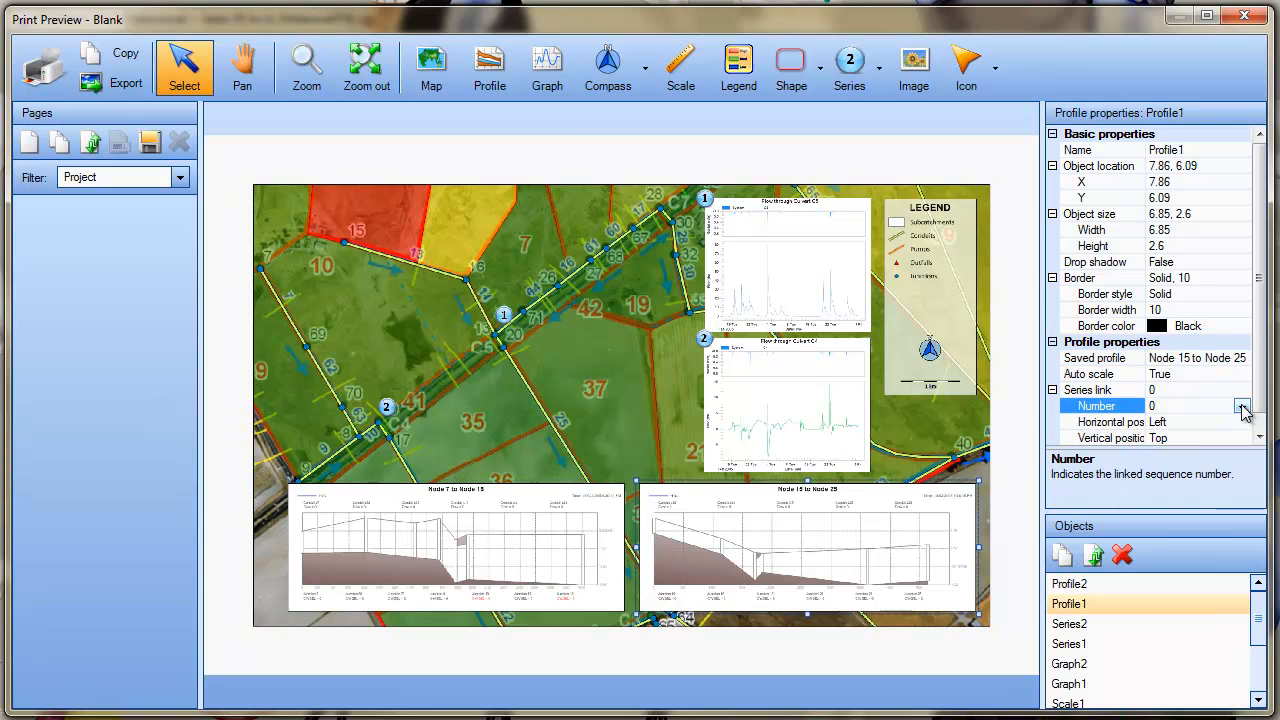
pyautogui.click(1241, 407)
pyautogui.click(1172, 454)
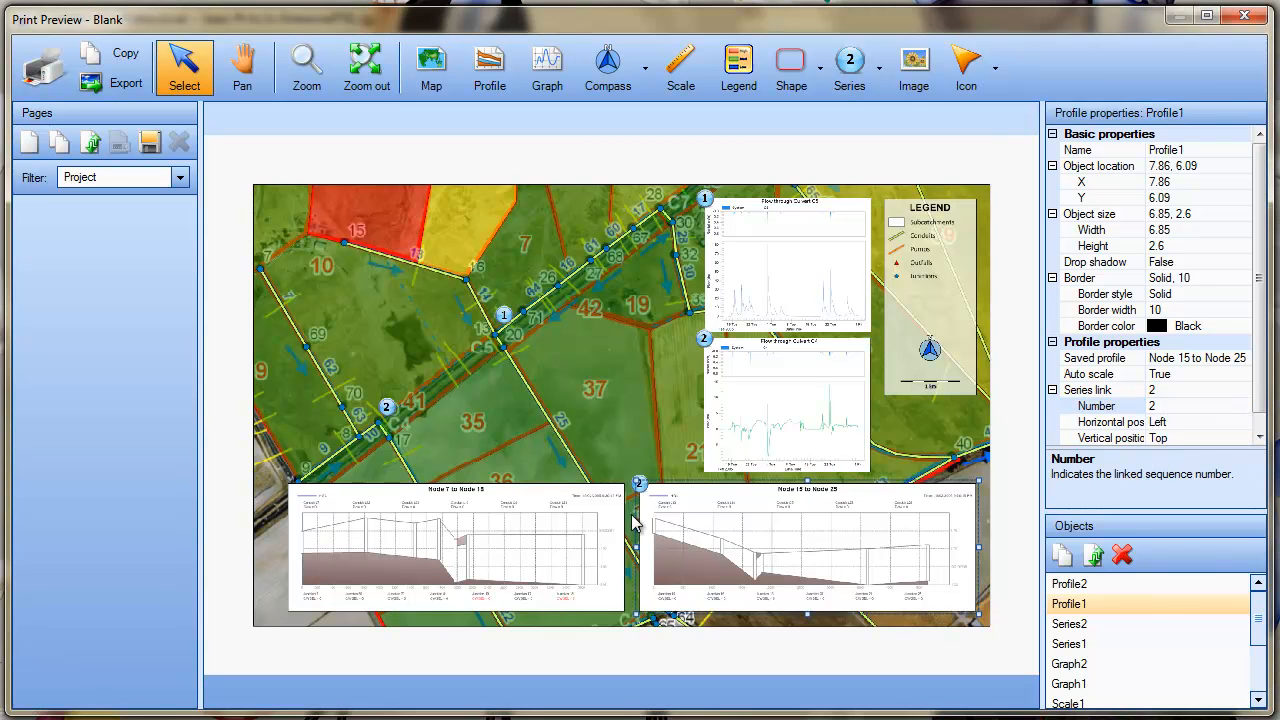
pyautogui.click(630, 521)
pyautogui.click(1244, 409)
pyautogui.click(1241, 407)
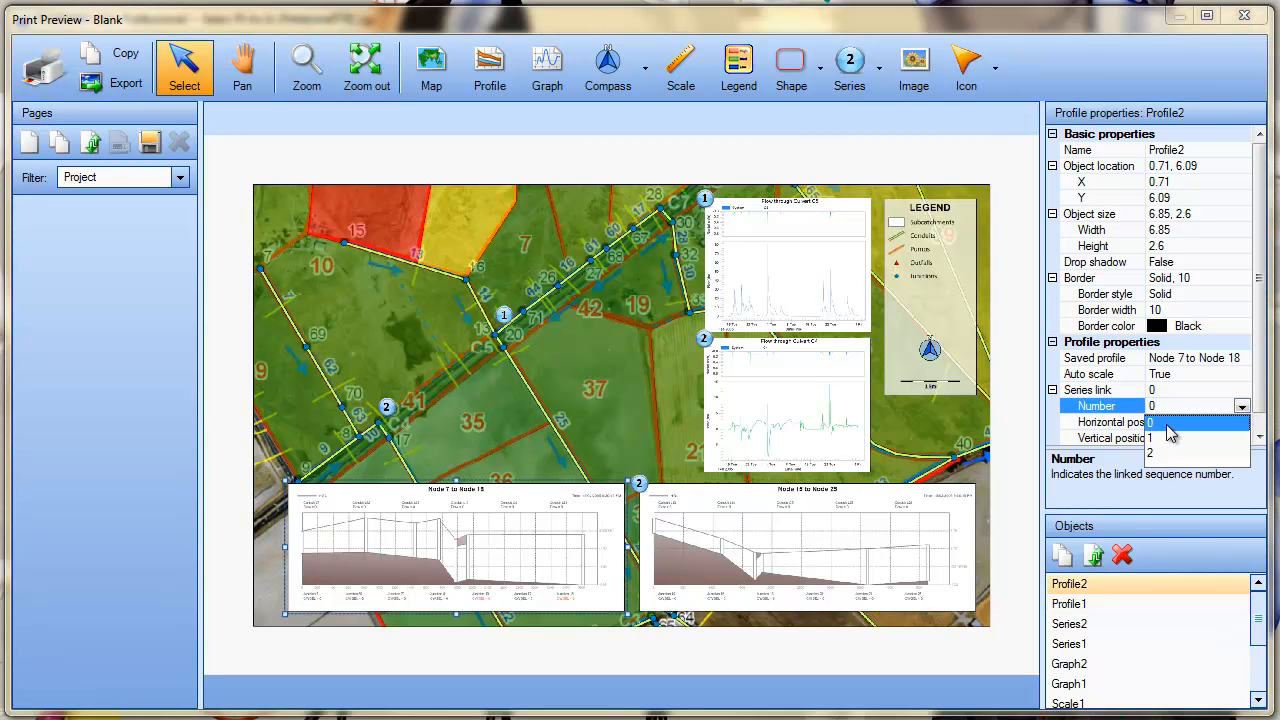
pyautogui.click(1152, 438)
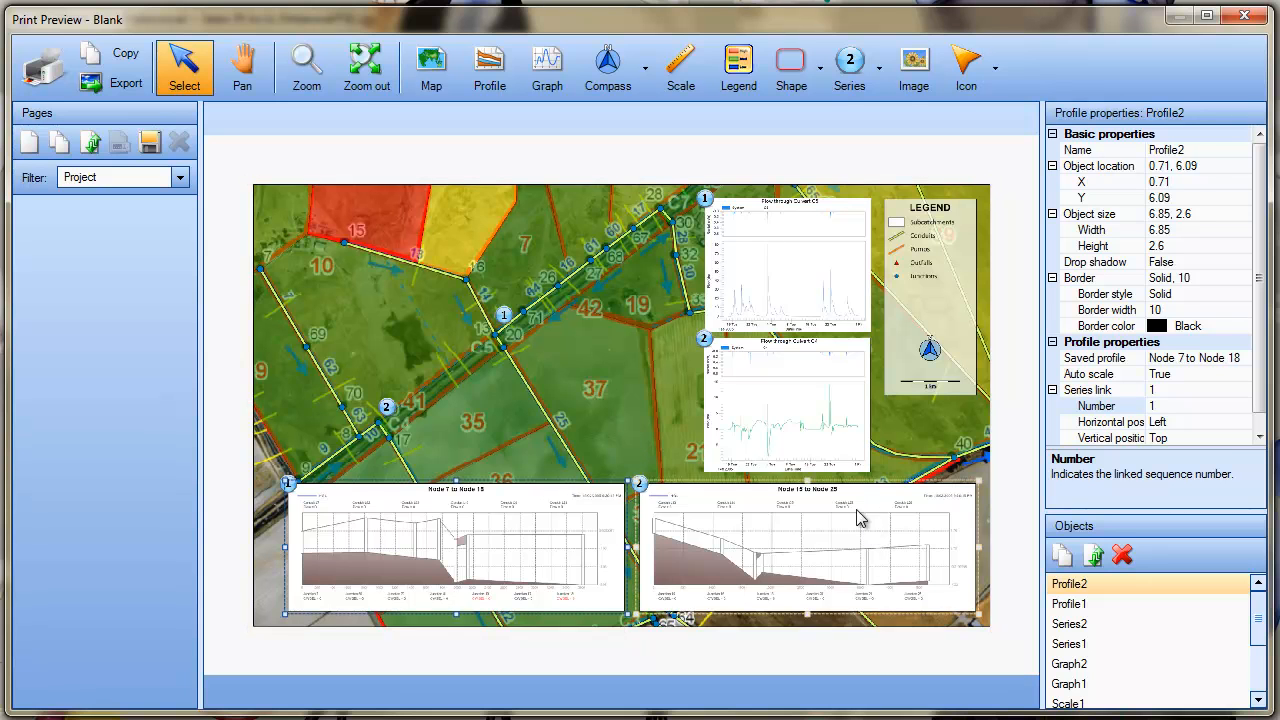
pyautogui.click(866, 177)
# Extend the legend downward to a height of 5.54 in and move the compass and scale bar together to its lower end.
pyautogui.click(913, 342)
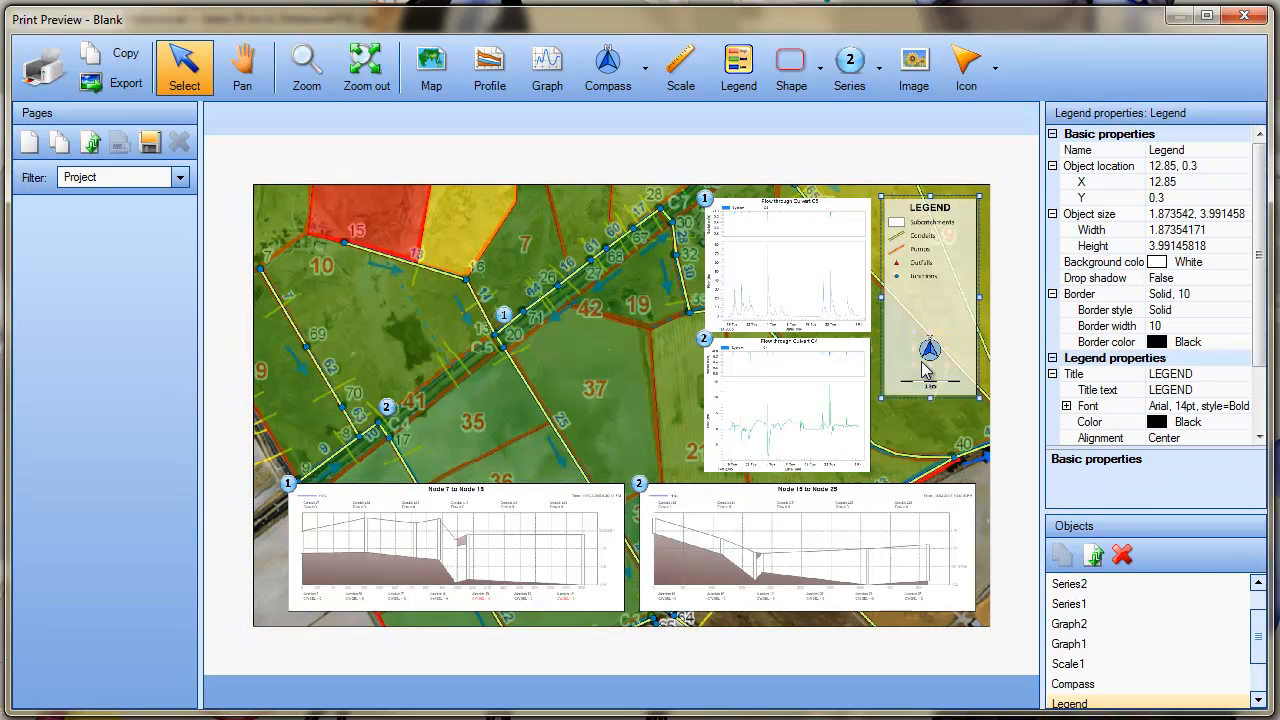
pyautogui.moveTo(930, 397); pyautogui.dragTo(930, 457)
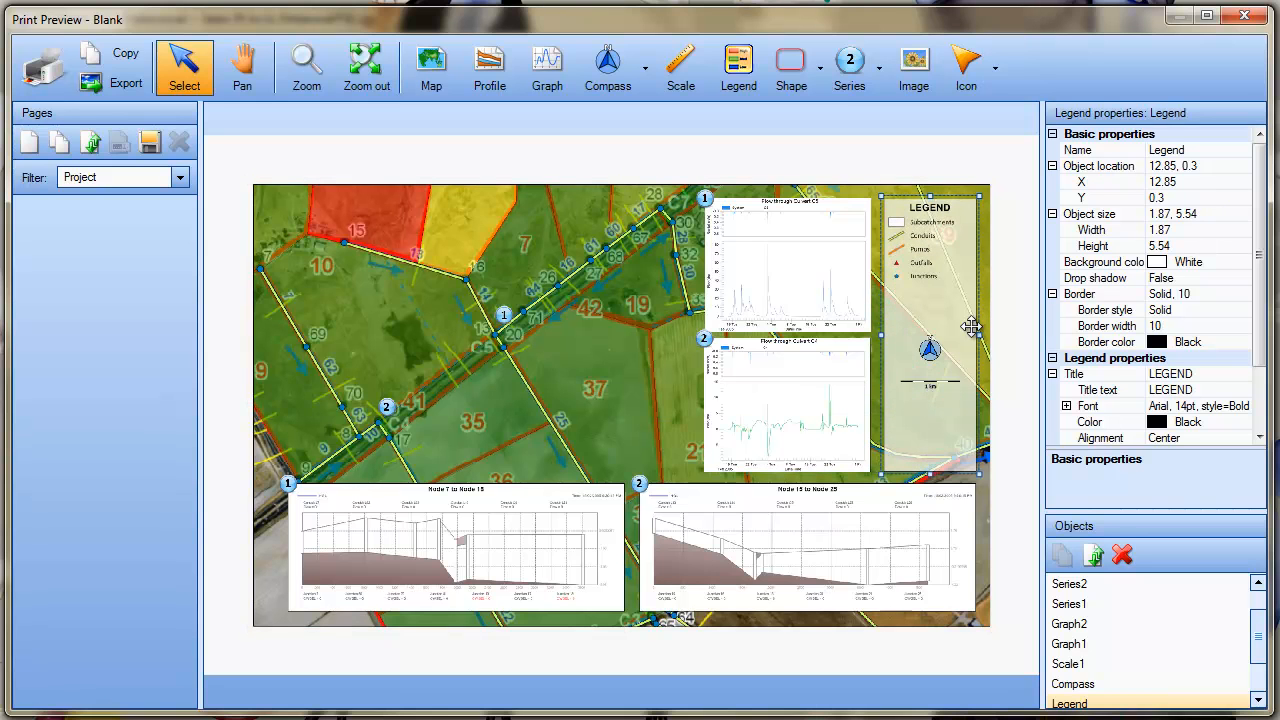
pyautogui.click(931, 384)
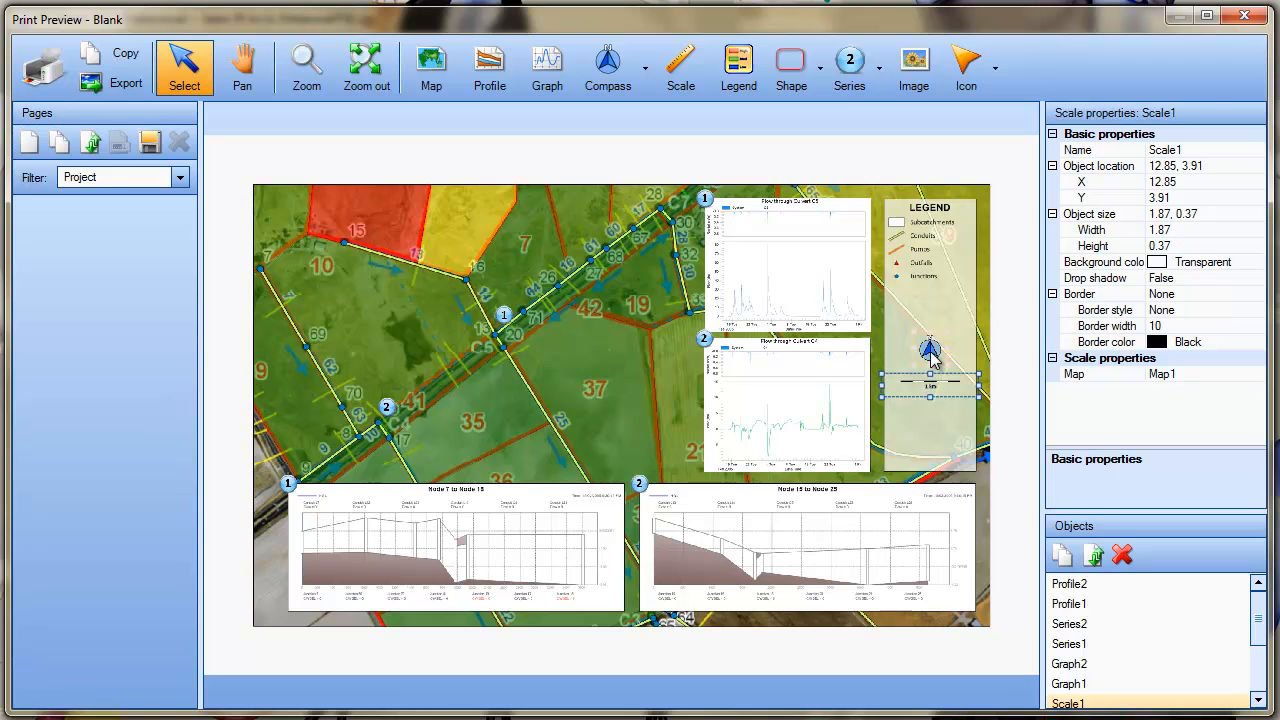
pyautogui.keyDown('shift'); pyautogui.click(930, 350); pyautogui.keyUp('shift')
pyautogui.moveTo(929, 381); pyautogui.dragTo(928, 452)
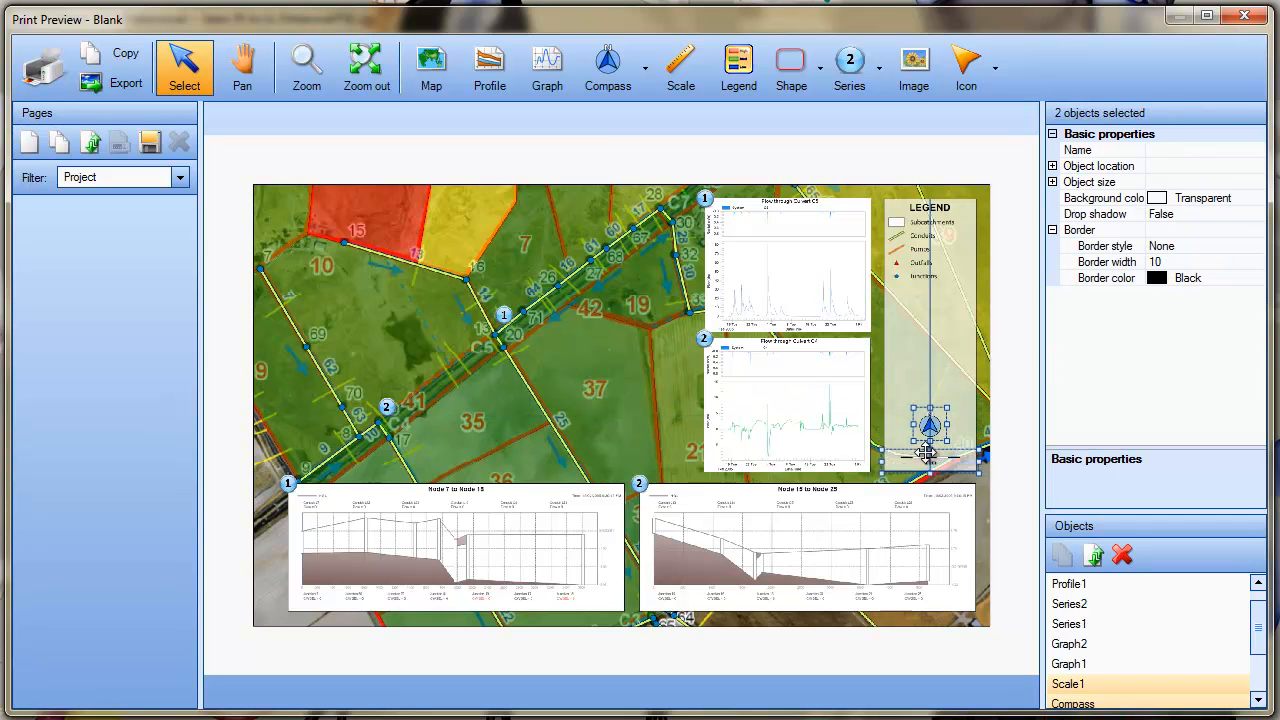
pyautogui.click(1005, 378)
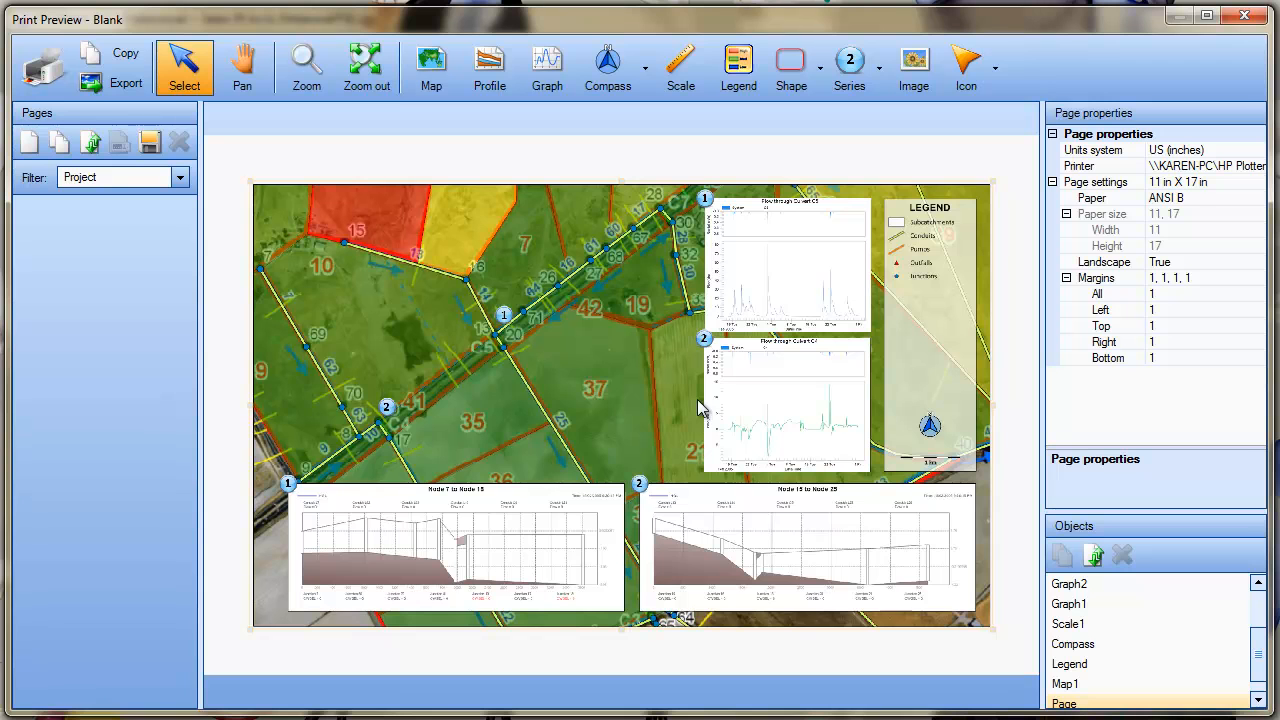
# Save the layout as a new page named Culvert C4 reverse flow.
pyautogui.click(150, 146)
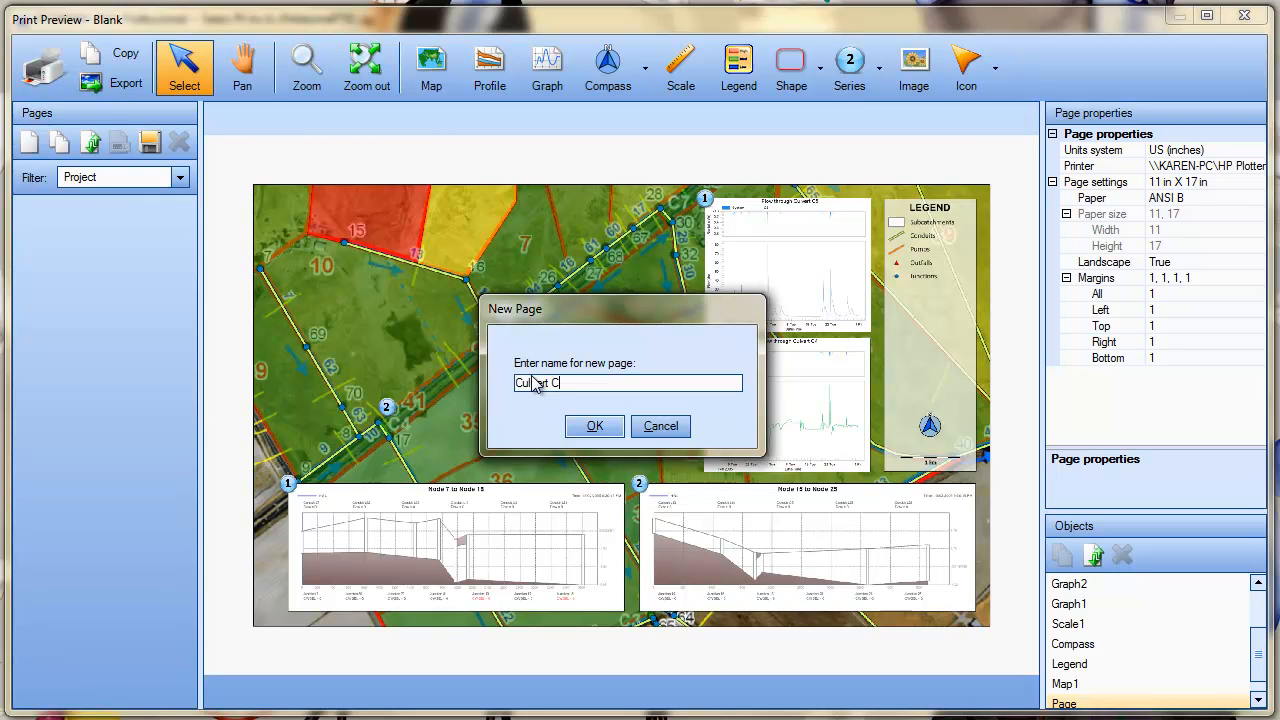
pyautogui.write('Culvert C4 reverse flow')
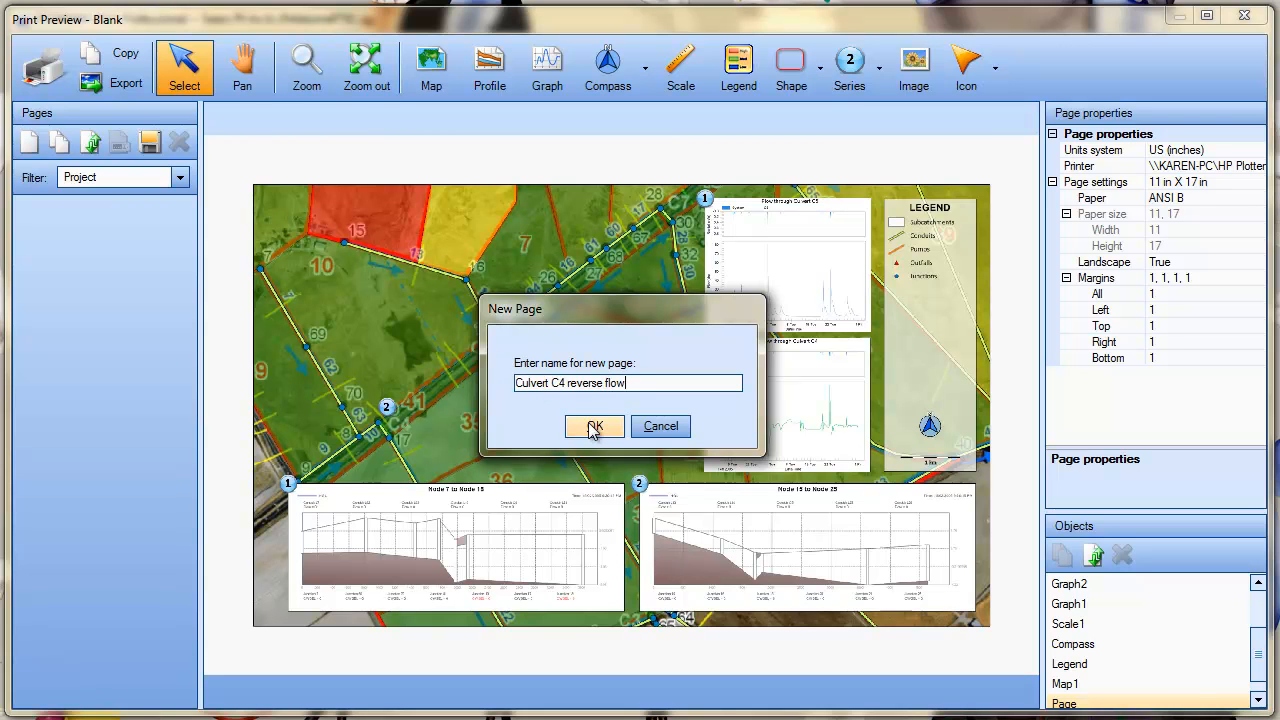
pyautogui.click(595, 426)
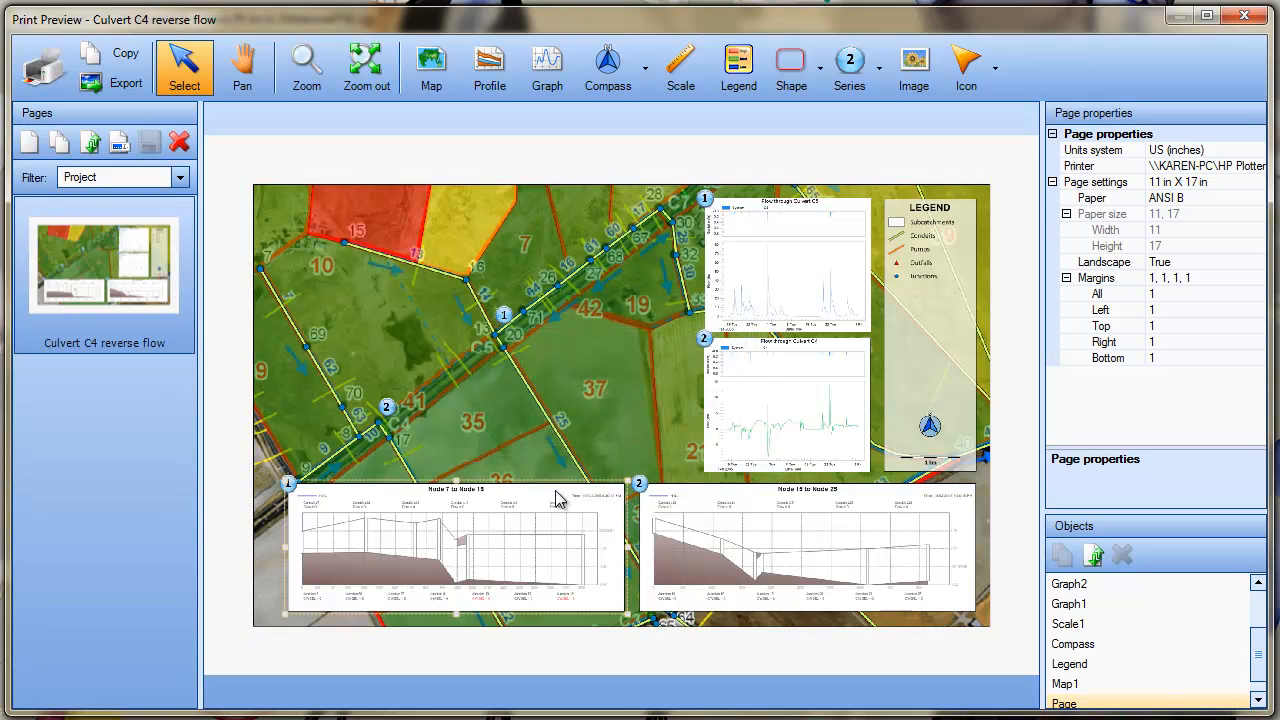
pyautogui.click(130, 285)
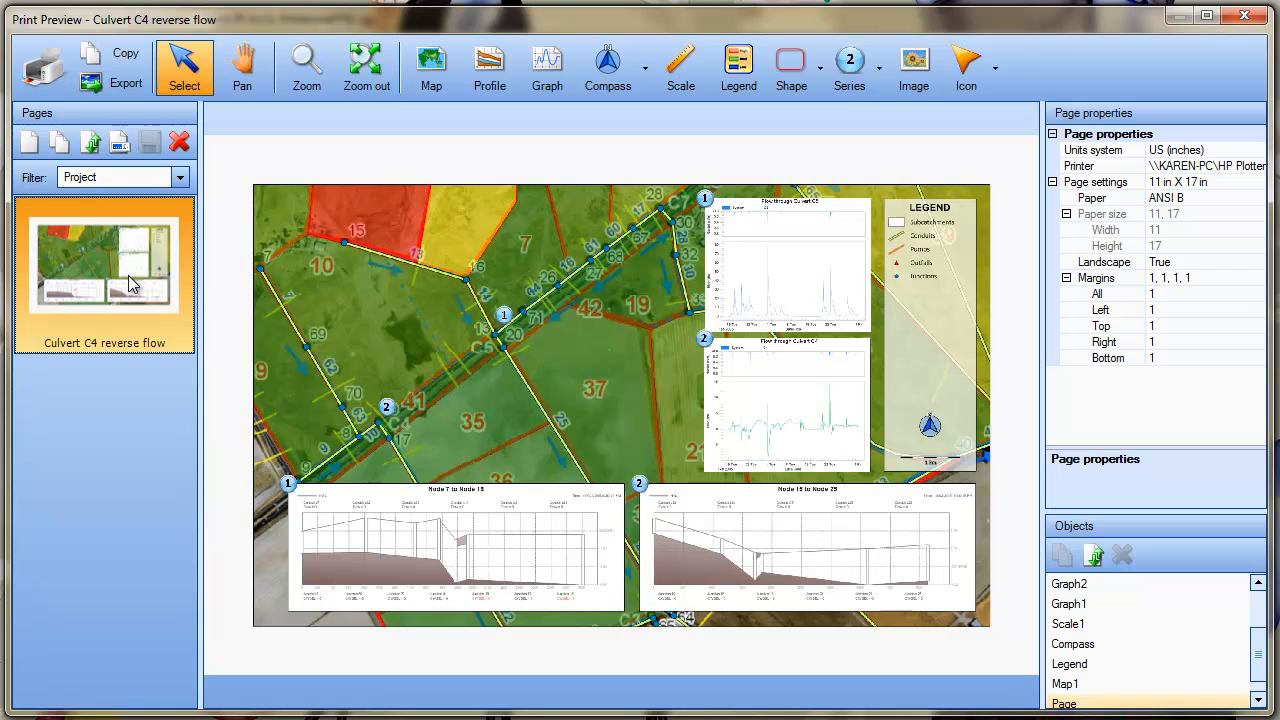
pyautogui.click(346, 313)
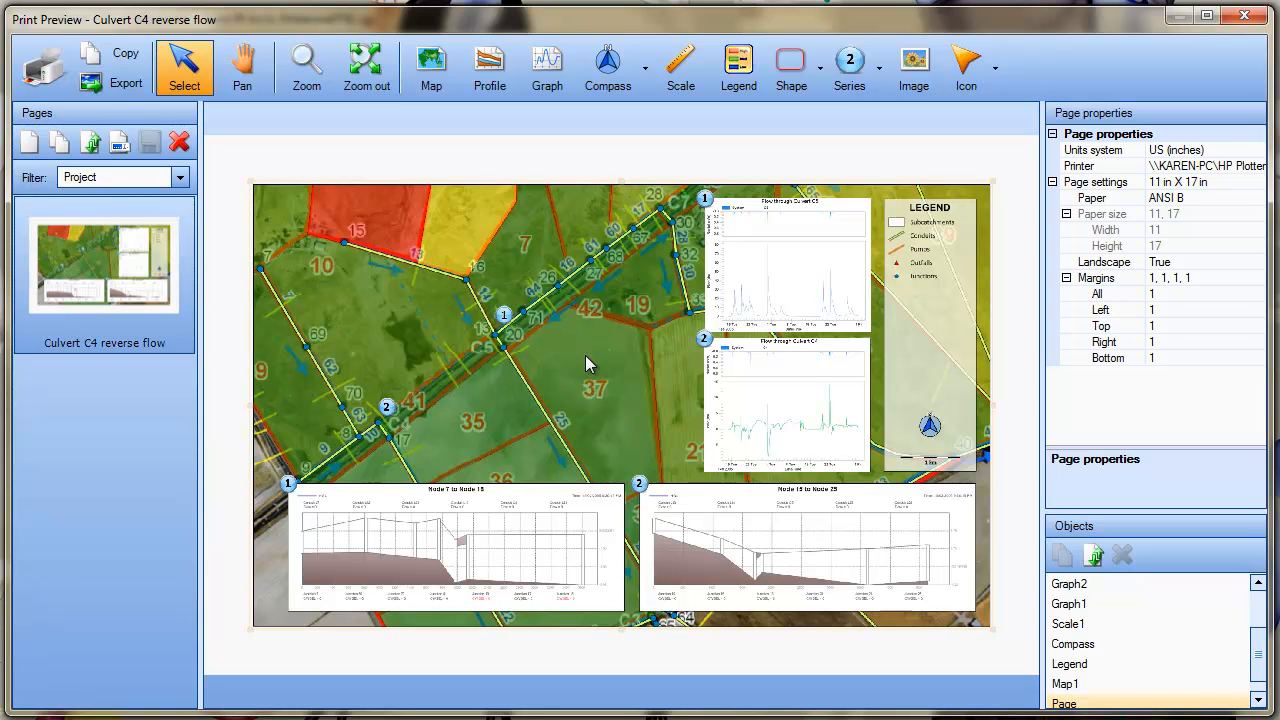
pyautogui.click(758, 290)
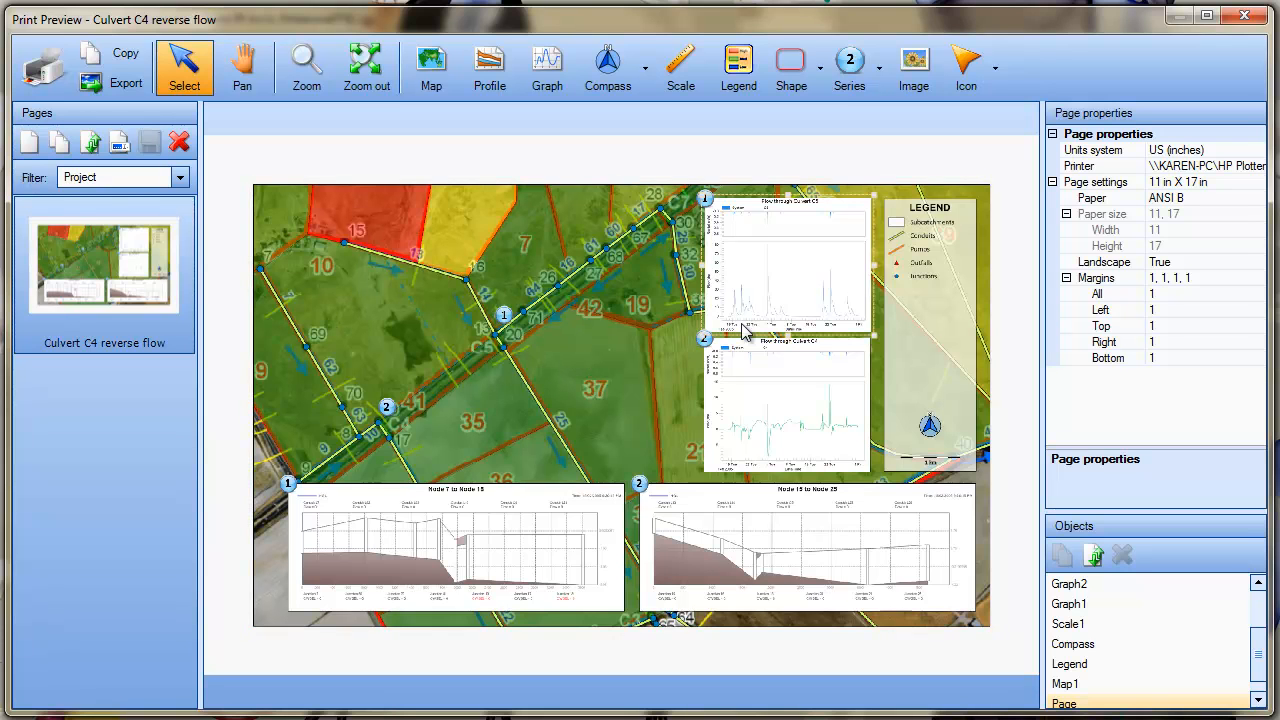
pyautogui.click(473, 263)
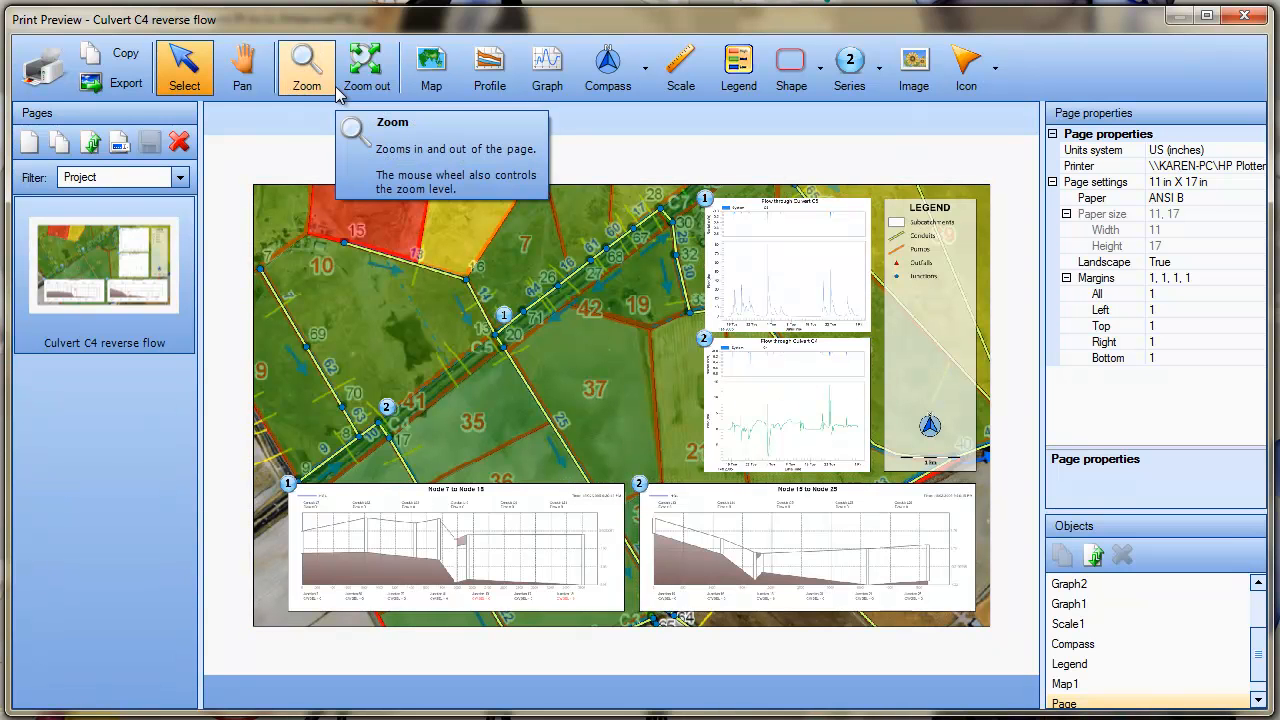
# Export the page to the Desktop as a PNG image named Culvert reverse flow and open the exported image.
pyautogui.click(112, 84)
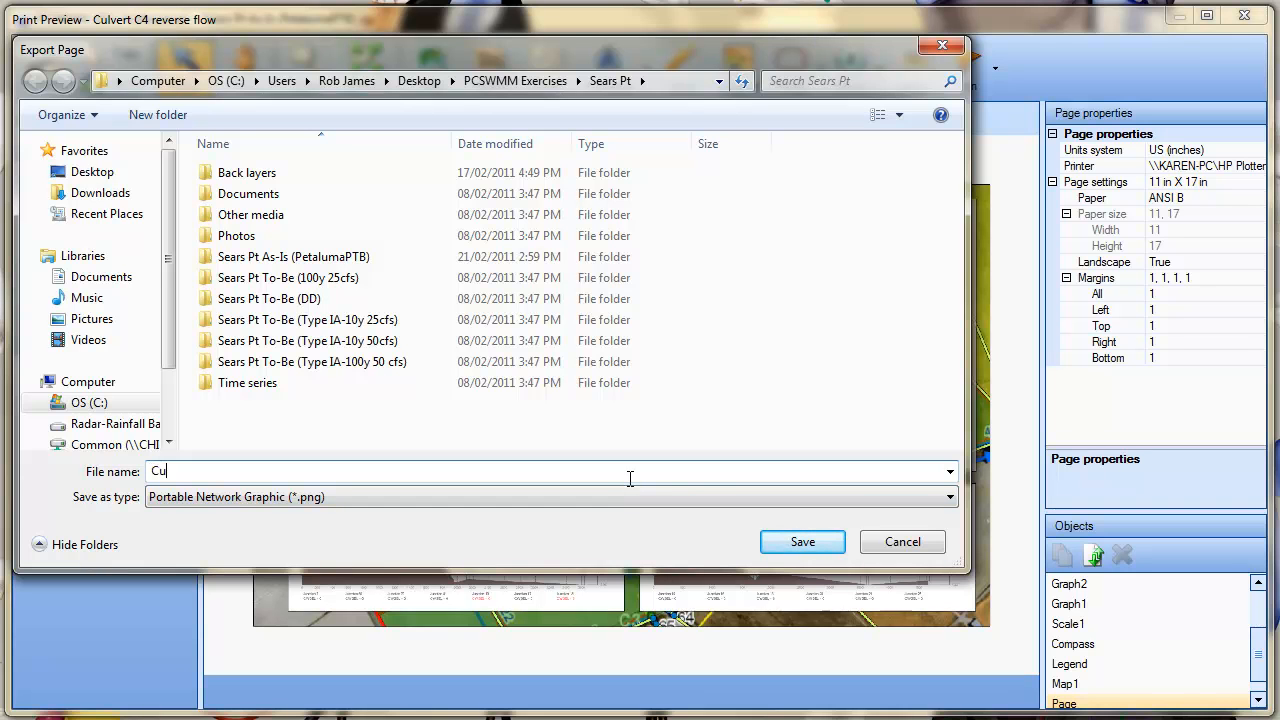
pyautogui.write('vet')
pyautogui.write('t reverse flow')
pyautogui.click(44, 177)
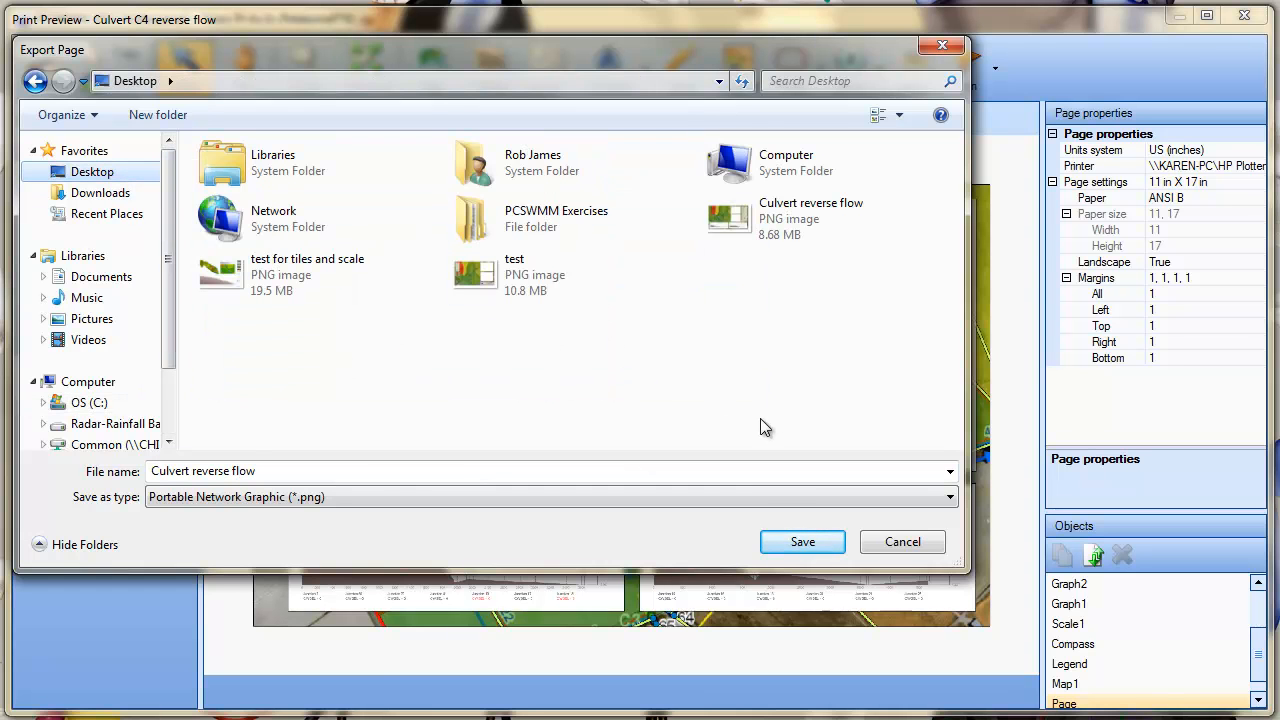
pyautogui.click(803, 541)
pyautogui.click(677, 390)
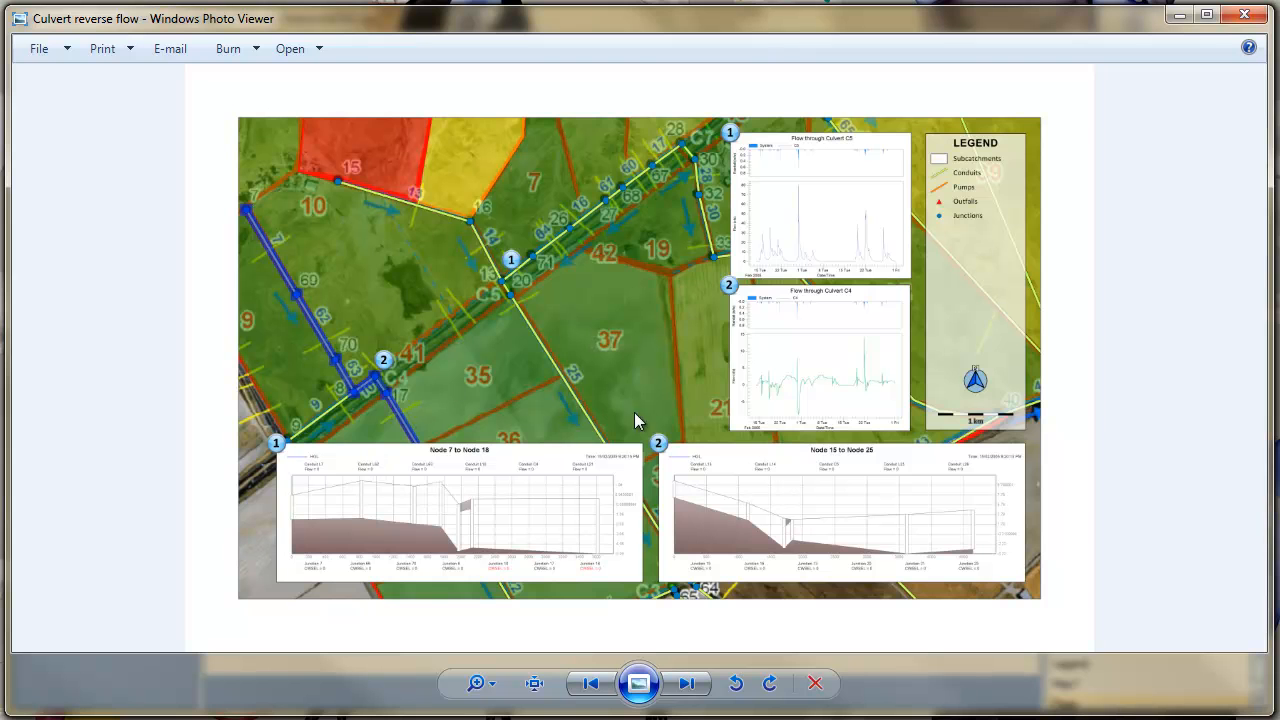
# Examine the Node 15 to Node 25 profile and the Culvert C4 and C5 flow graphs up close in the exported image.
pyautogui.scroll(3, 727, 503)
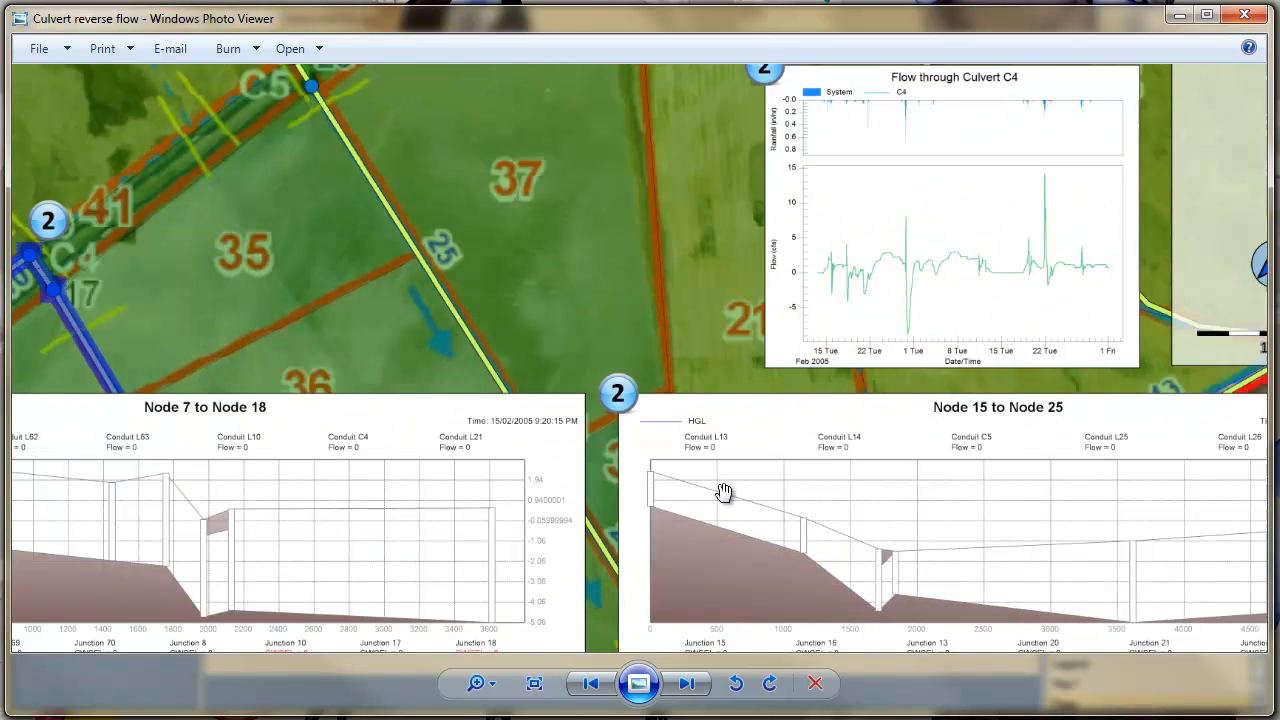
pyautogui.scroll(2, 750, 480)
pyautogui.moveTo(837, 397); pyautogui.dragTo(586, 397)
pyautogui.moveTo(434, 320); pyautogui.dragTo(531, 425)
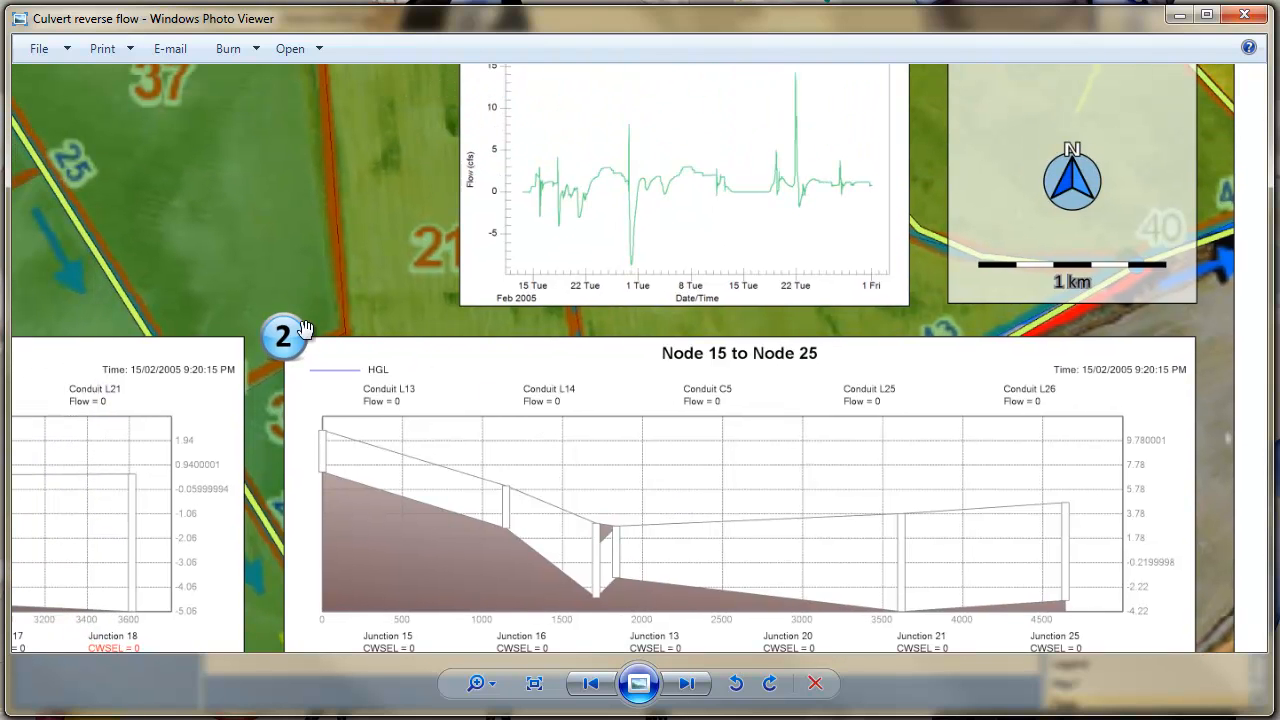
pyautogui.moveTo(332, 288); pyautogui.dragTo(390, 620)
pyautogui.moveTo(625, 372); pyautogui.dragTo(591, 482)
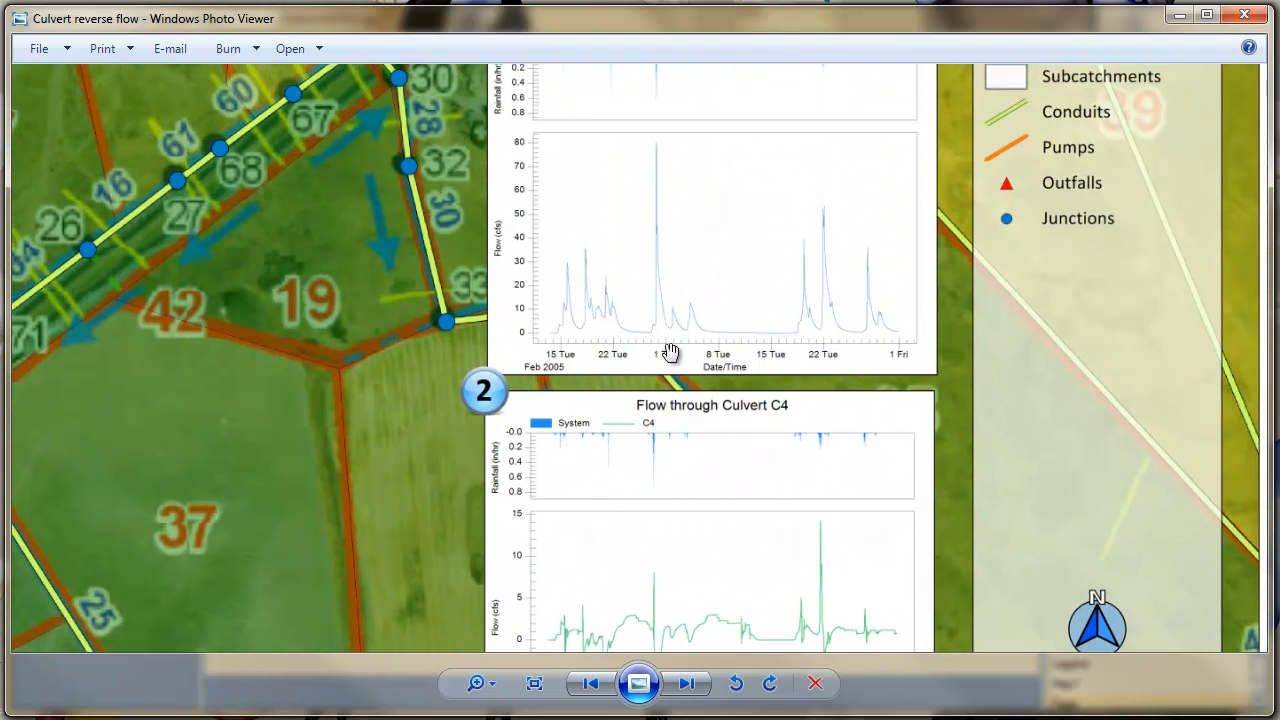
pyautogui.moveTo(676, 307); pyautogui.dragTo(604, 426)
pyautogui.scroll(2, 643, 423)
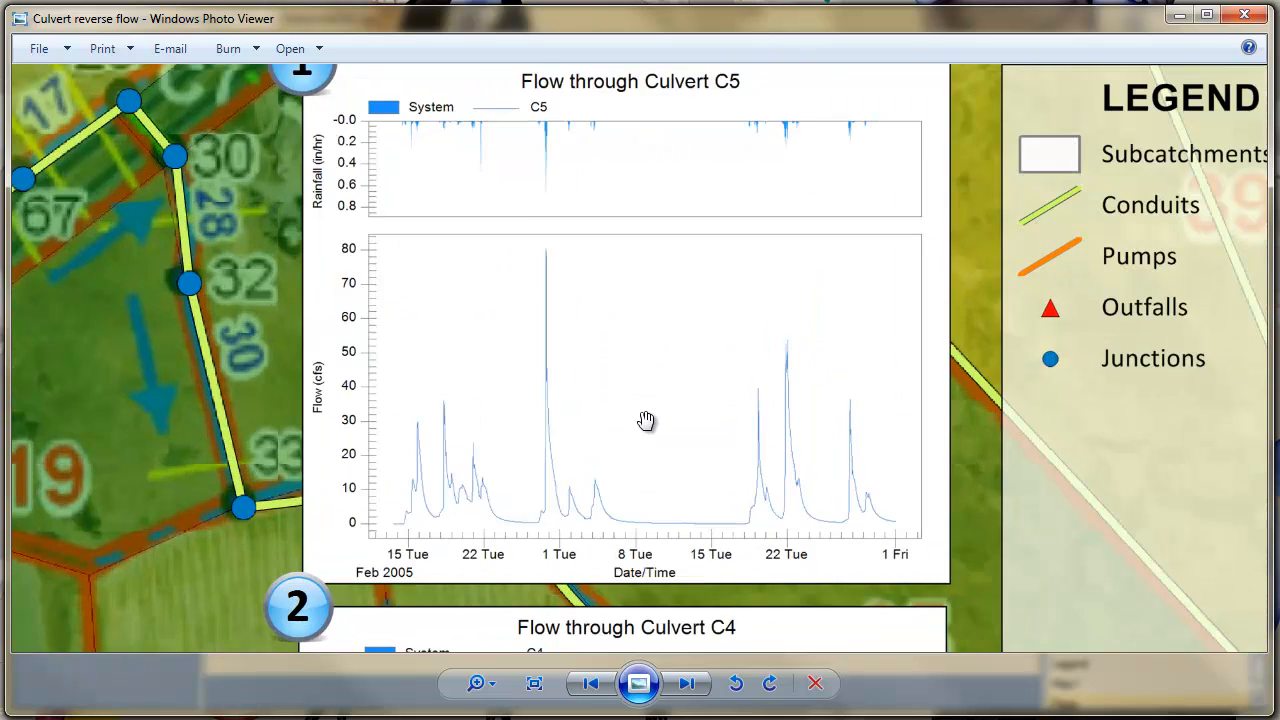
pyautogui.scroll(1, 646, 420)
pyautogui.moveTo(846, 380); pyautogui.dragTo(504, 546)
pyautogui.scroll(-2, 723, 457)
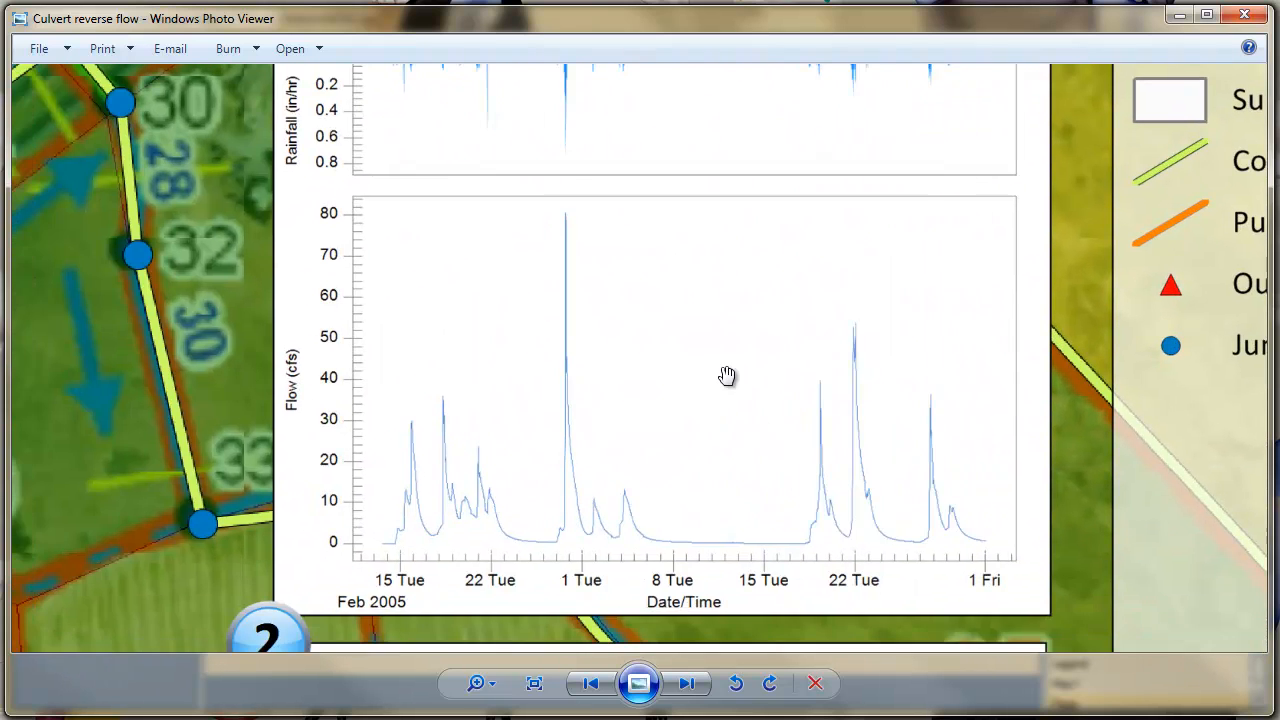
pyautogui.scroll(-3, 725, 377)
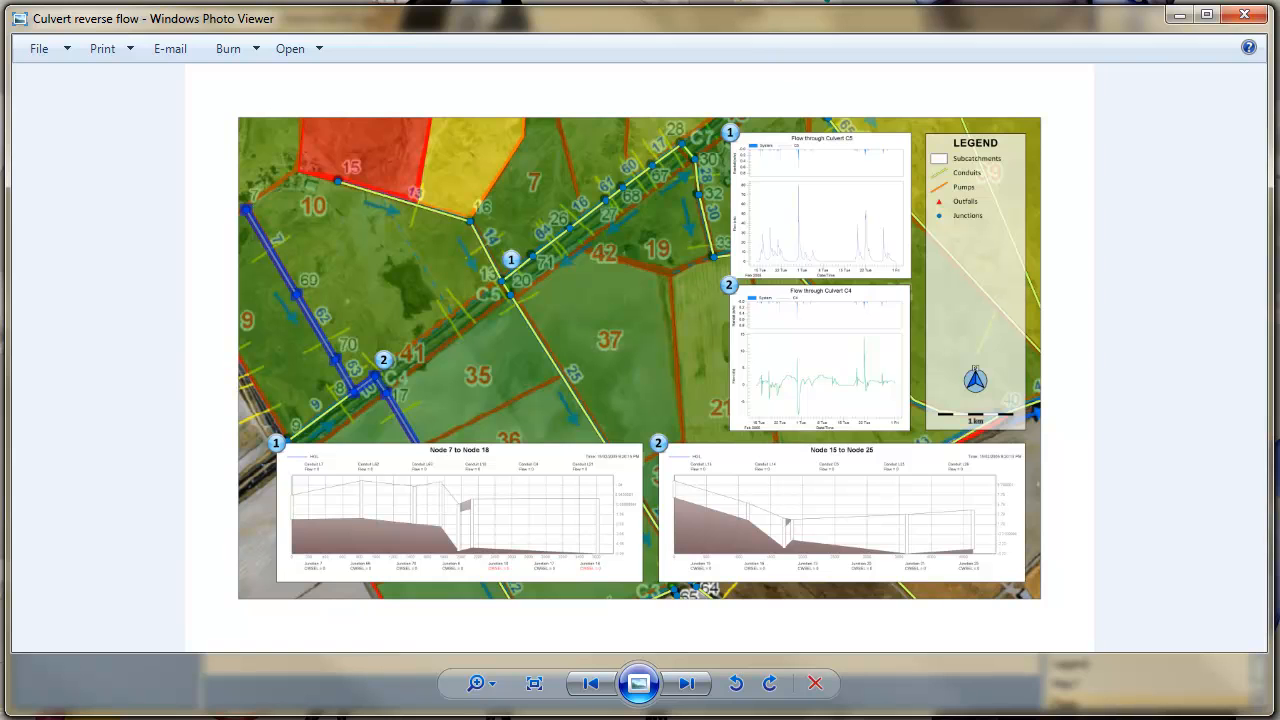
# Show the image test for tiles and scale and examine its title block, revision table, legend and site photos up close.
pyautogui.press('Right')
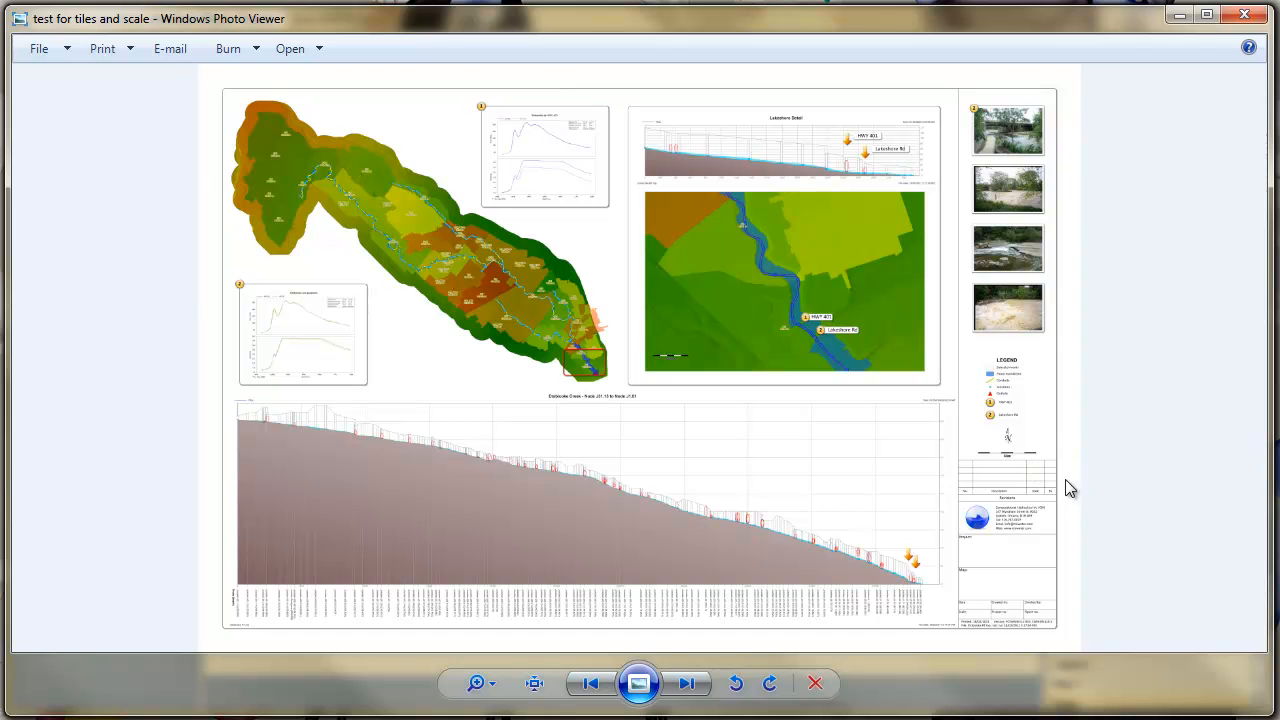
pyautogui.scroll(2, 1075, 490)
pyautogui.scroll(3, 1220, 534)
pyautogui.moveTo(1181, 569); pyautogui.dragTo(1014, 166)
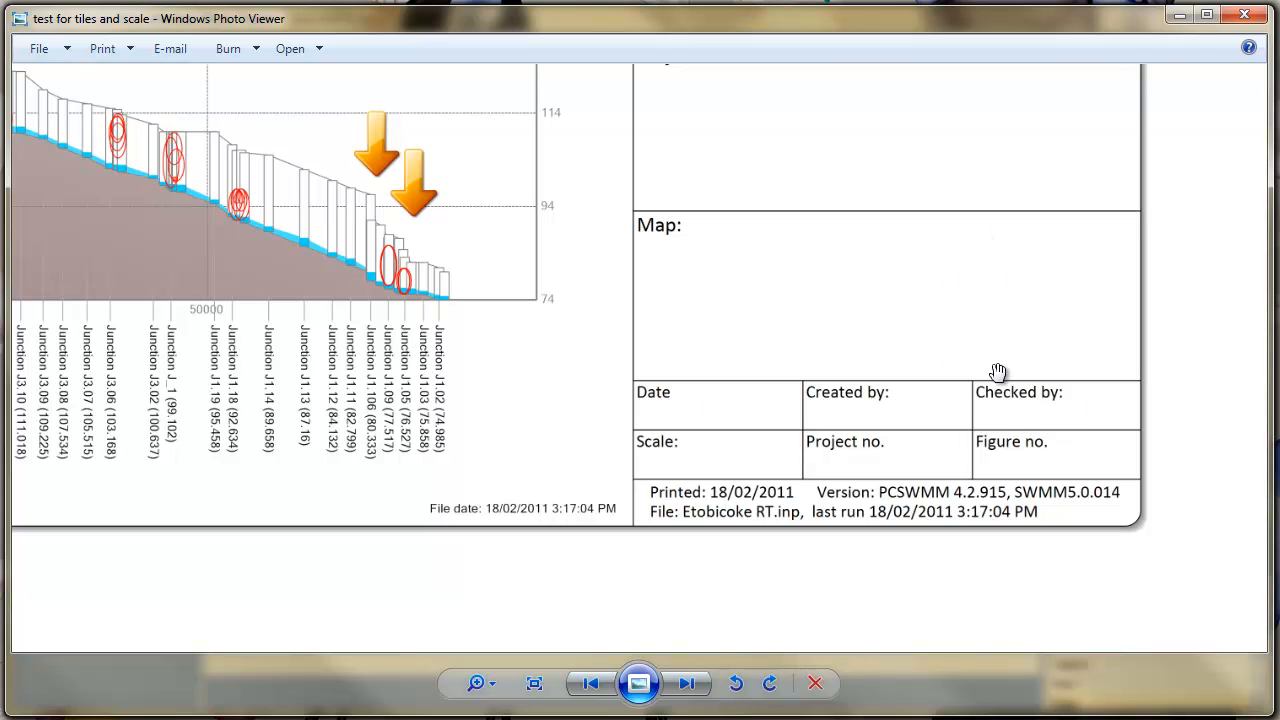
pyautogui.moveTo(990, 150); pyautogui.dragTo(960, 464)
pyautogui.moveTo(955, 261); pyautogui.dragTo(943, 559)
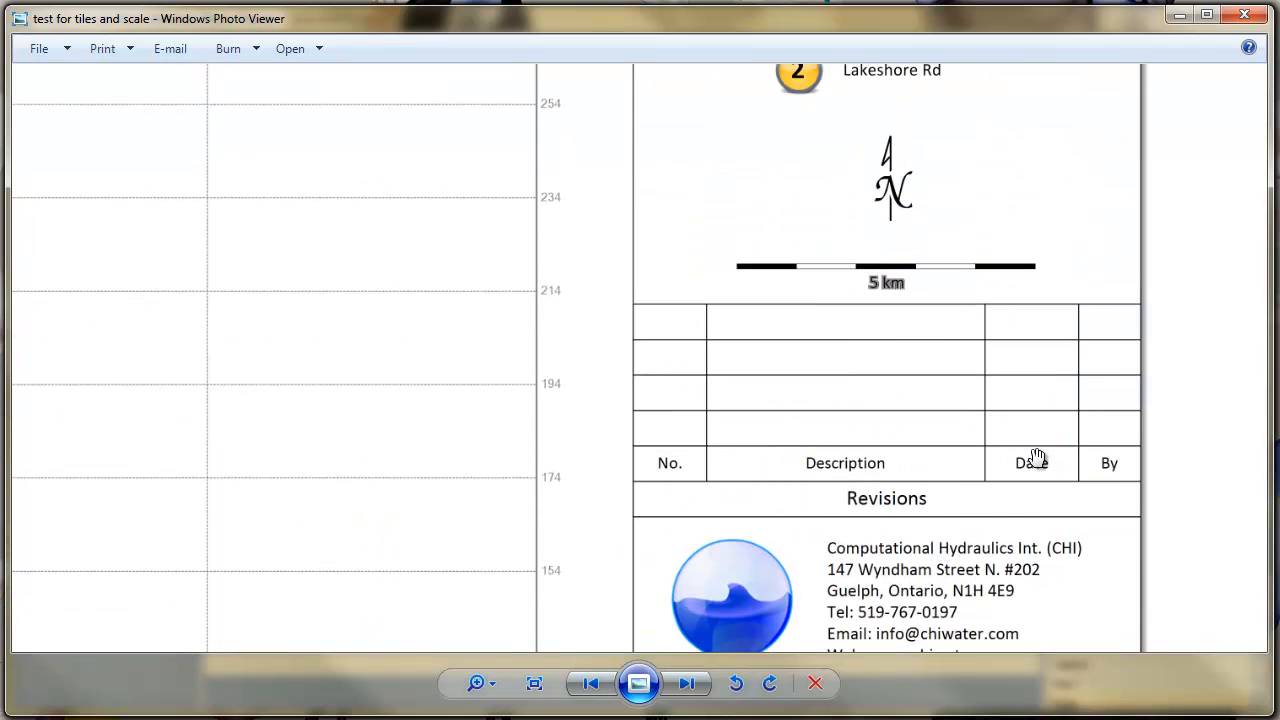
pyautogui.moveTo(980, 300); pyautogui.dragTo(984, 630)
pyautogui.moveTo(973, 262); pyautogui.dragTo(995, 594)
pyautogui.moveTo(1034, 351); pyautogui.dragTo(972, 589)
pyautogui.moveTo(1117, 270); pyautogui.dragTo(1103, 431)
pyautogui.moveTo(1137, 250); pyautogui.dragTo(1128, 350)
pyautogui.moveTo(1108, 260); pyautogui.dragTo(1166, 414)
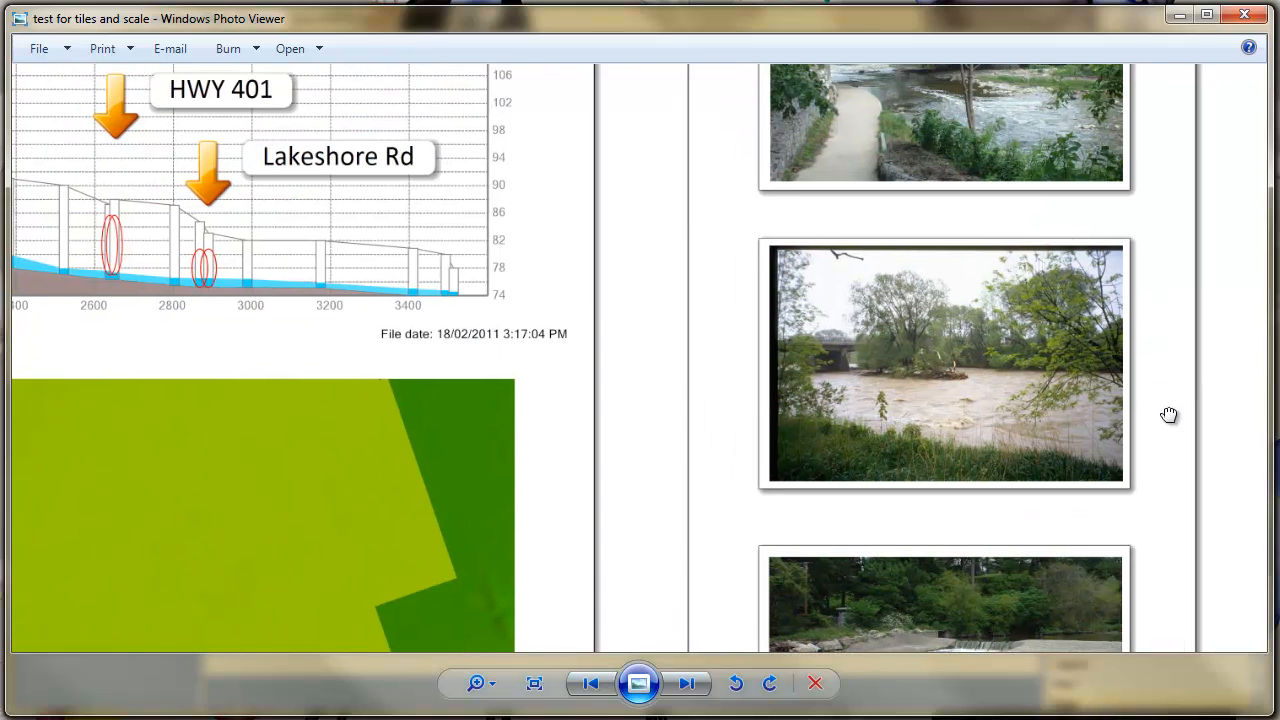
# Inspect the Lakeshore Detail profile with its HWY 401 and Lakeshore Rd arrow labels beside the numbered site photo.
pyautogui.moveTo(997, 229); pyautogui.dragTo(1126, 404)
pyautogui.moveTo(820, 376); pyautogui.dragTo(897, 294)
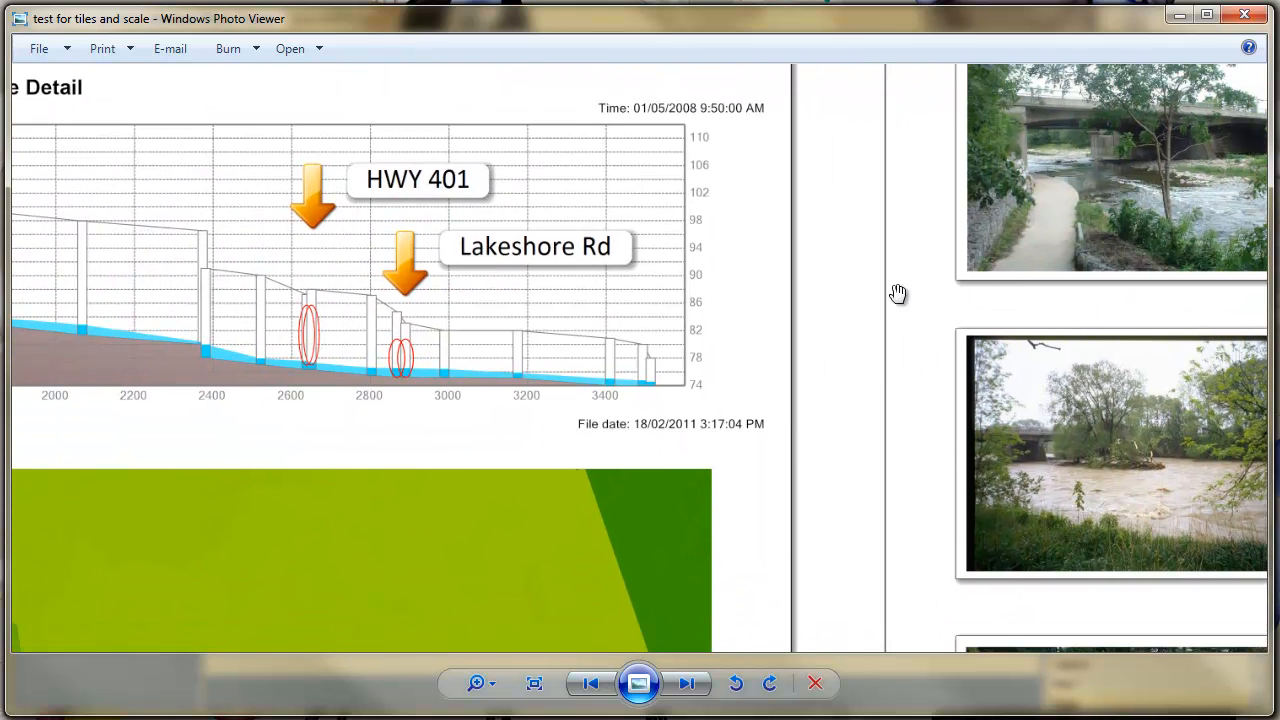
pyautogui.moveTo(703, 257); pyautogui.dragTo(831, 351)
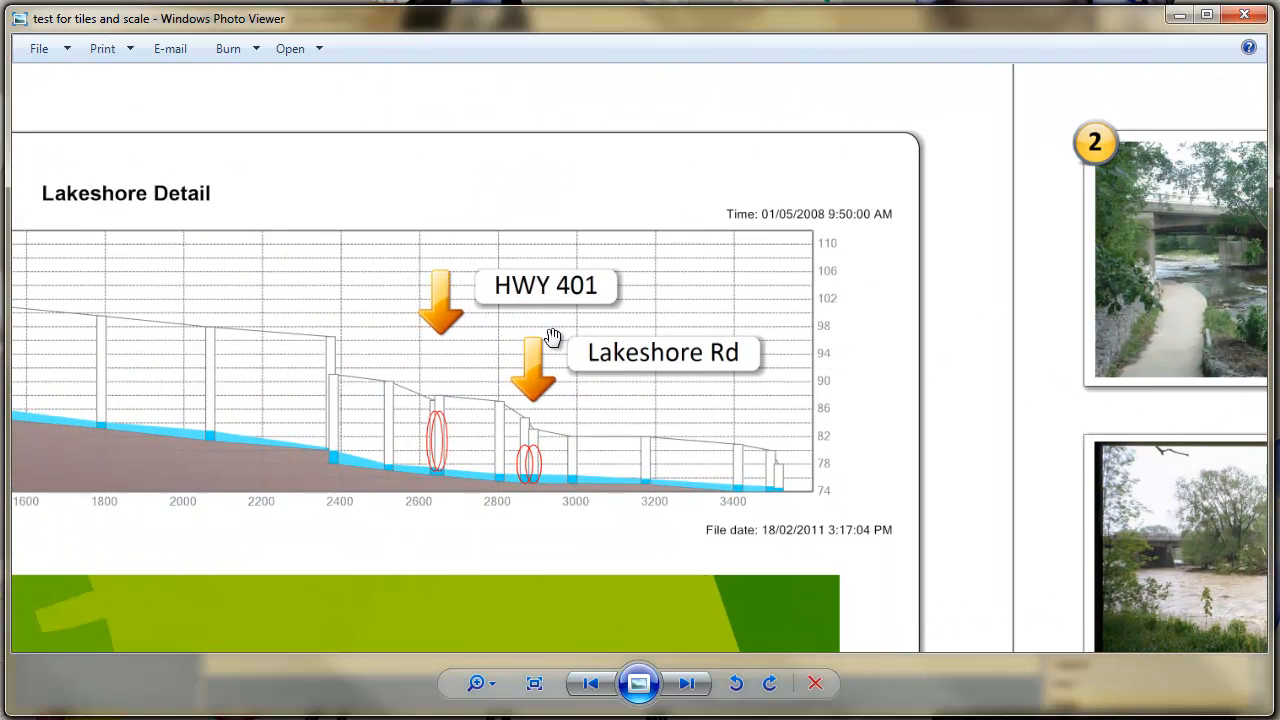
pyautogui.moveTo(690, 478); pyautogui.dragTo(612, 392)
pyautogui.moveTo(835, 222); pyautogui.dragTo(814, 343)
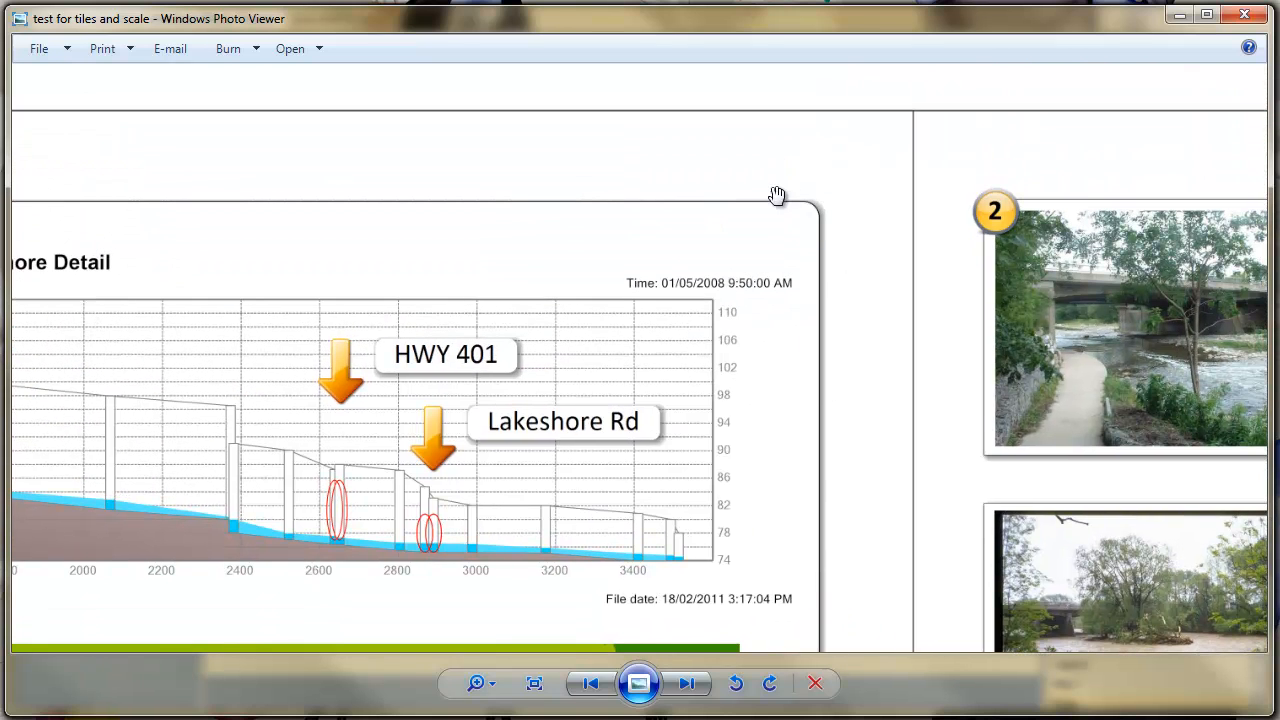
# Examine the numbered HWY 401 and Lakeshore Rd markers on the detail map and the creek profile below, and return to the full sheet.
pyautogui.moveTo(829, 502); pyautogui.dragTo(789, 106)
pyautogui.moveTo(794, 531); pyautogui.dragTo(897, 157)
pyautogui.moveTo(795, 575); pyautogui.dragTo(803, 414)
pyautogui.moveTo(431, 365); pyautogui.dragTo(477, 194)
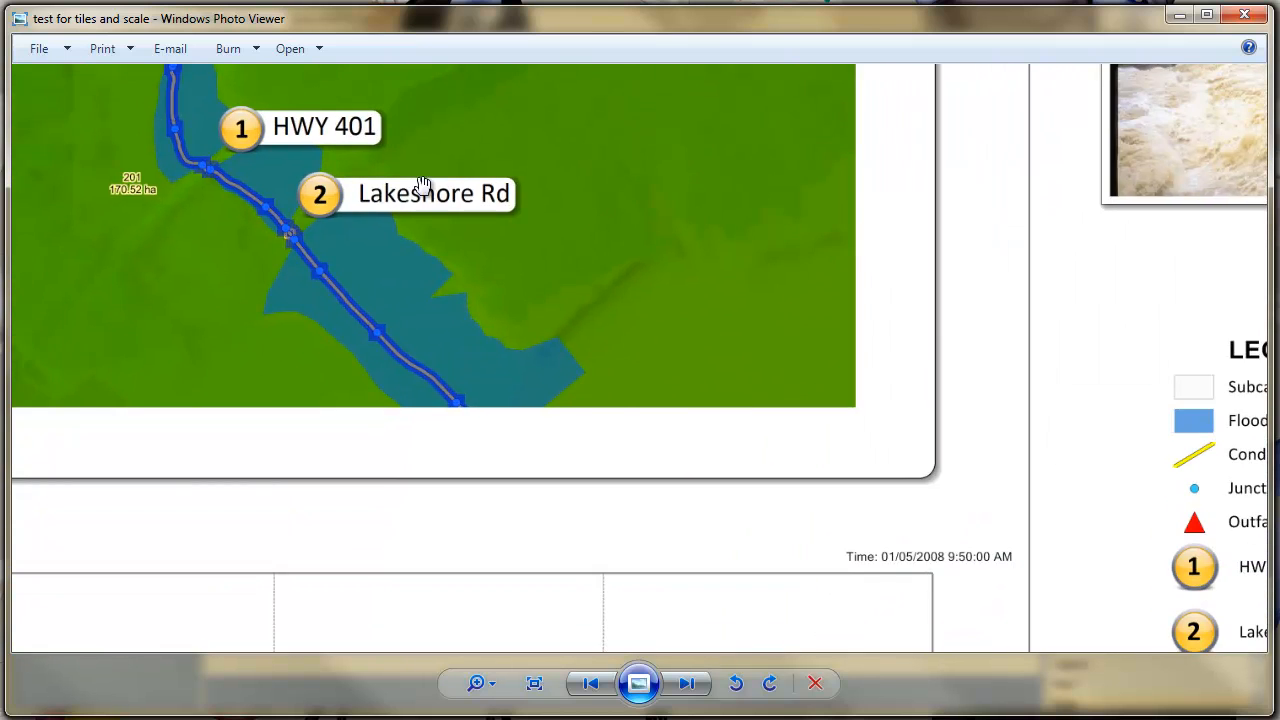
pyautogui.moveTo(494, 329); pyautogui.dragTo(734, 231)
pyautogui.moveTo(437, 503); pyautogui.dragTo(663, 206)
pyautogui.moveTo(527, 532); pyautogui.dragTo(701, 198)
pyautogui.moveTo(640, 490); pyautogui.dragTo(434, 297)
pyautogui.moveTo(871, 466); pyautogui.dragTo(733, 418)
pyautogui.scroll(-1, 733, 418)
pyautogui.scroll(-2, 731, 357)
pyautogui.scroll(-2, 733, 356)
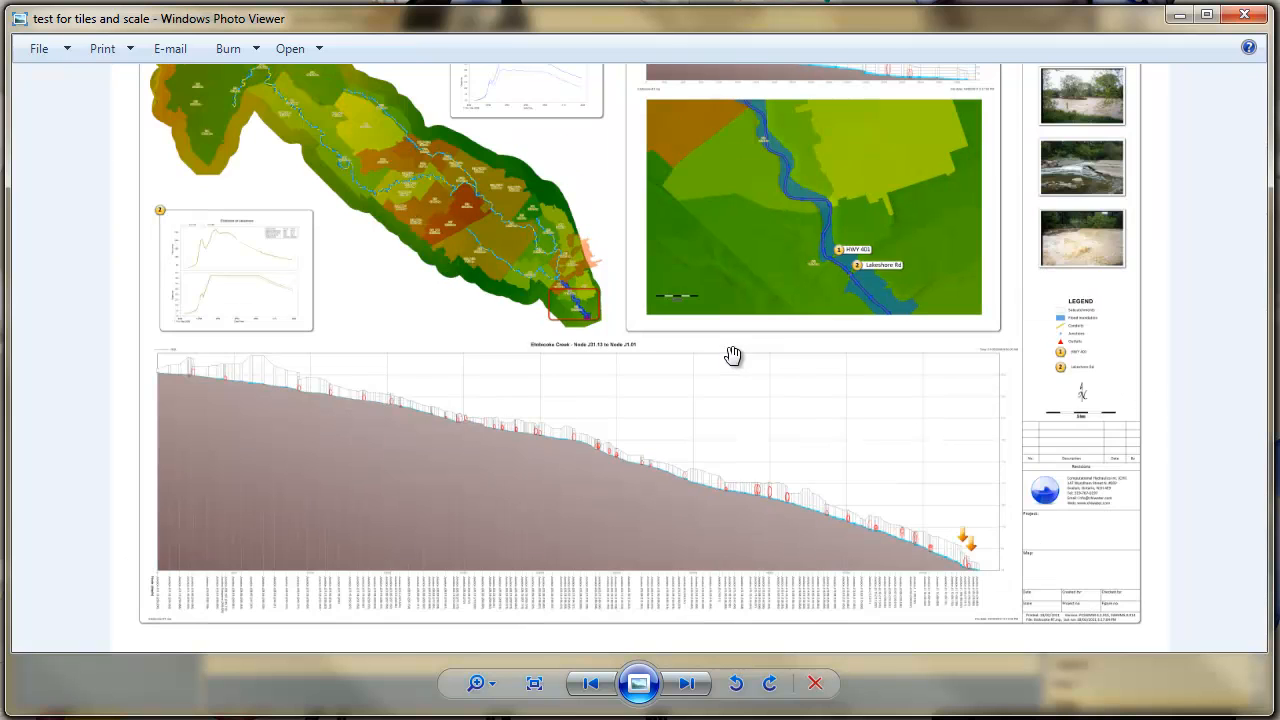
pyautogui.scroll(-2, 807, 393)
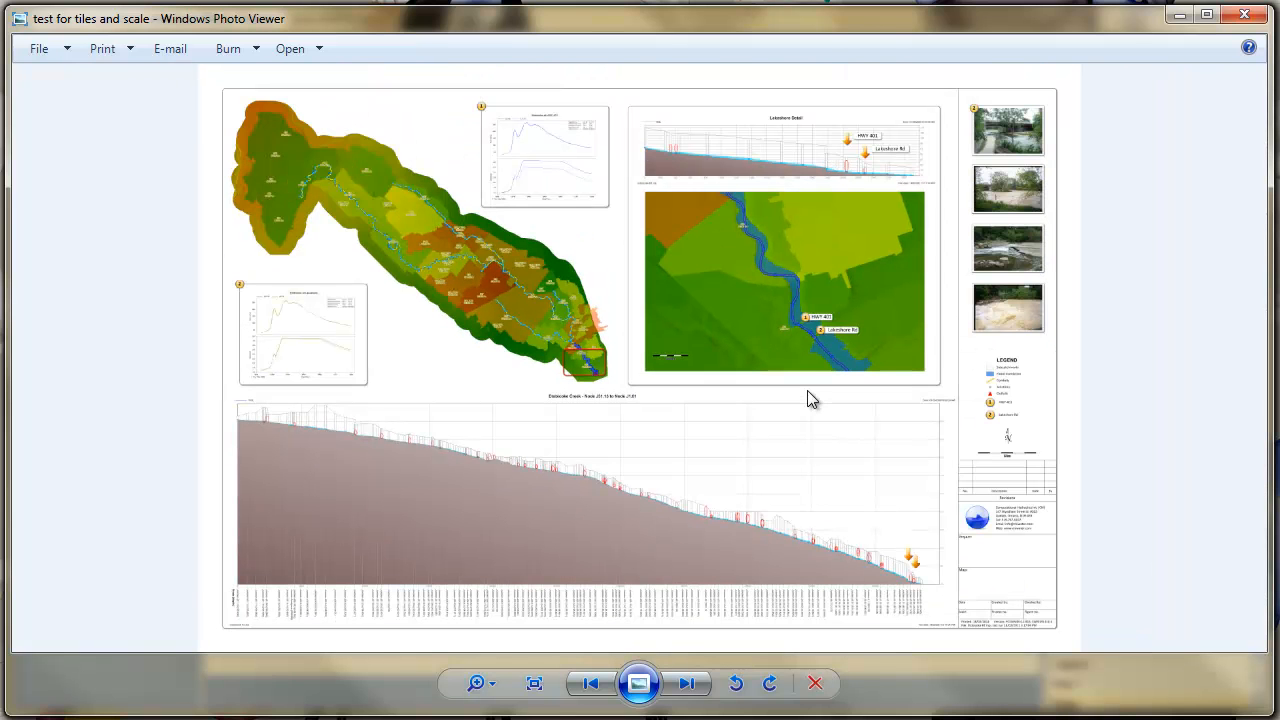